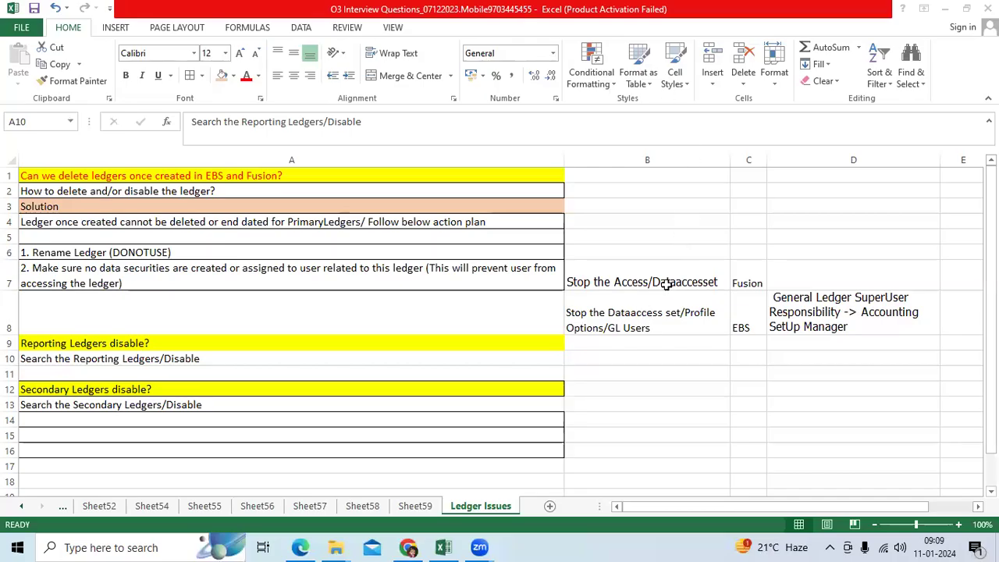
Copy the Rename Ledger note's bordered format from A6 onto the Fusion and EBS entries in B7:D8.
left_click(345, 252)
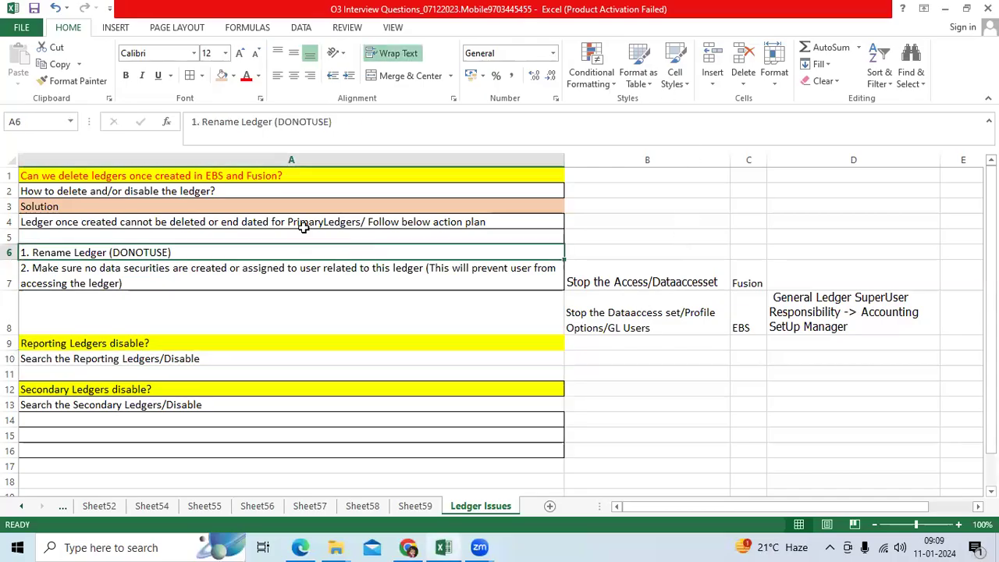
left_click(78, 86)
mouse_move(672, 281)
left_mouse_down()
mouse_move(698, 313)
mouse_move(803, 330)
mouse_move(776, 329)
left_mouse_up()
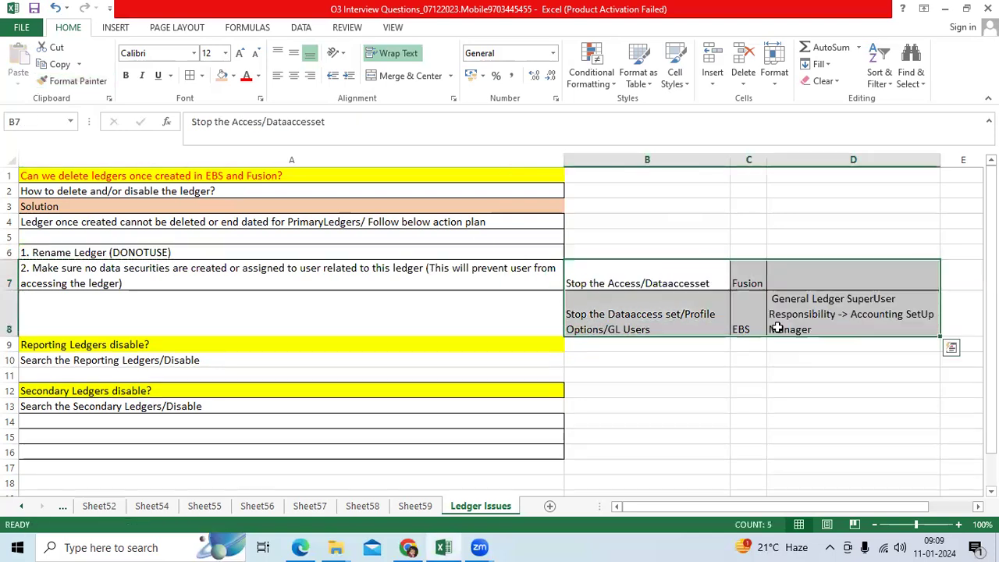
left_click(428, 265)
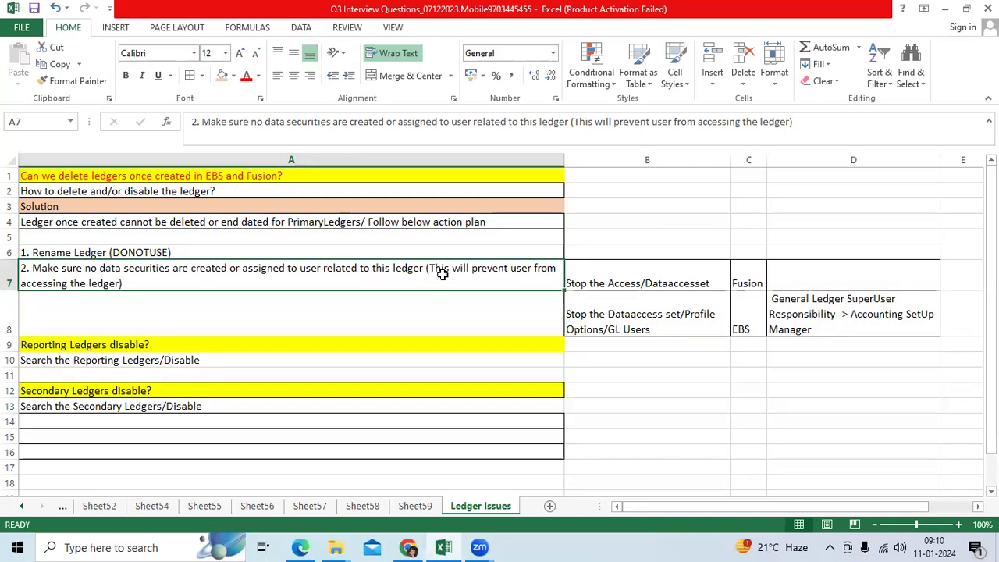
Paint the bordered format across A1:D16, then review the ledgers-cannot-be-deleted note and its Solution.
left_click_drag(211, 176, 839, 455)
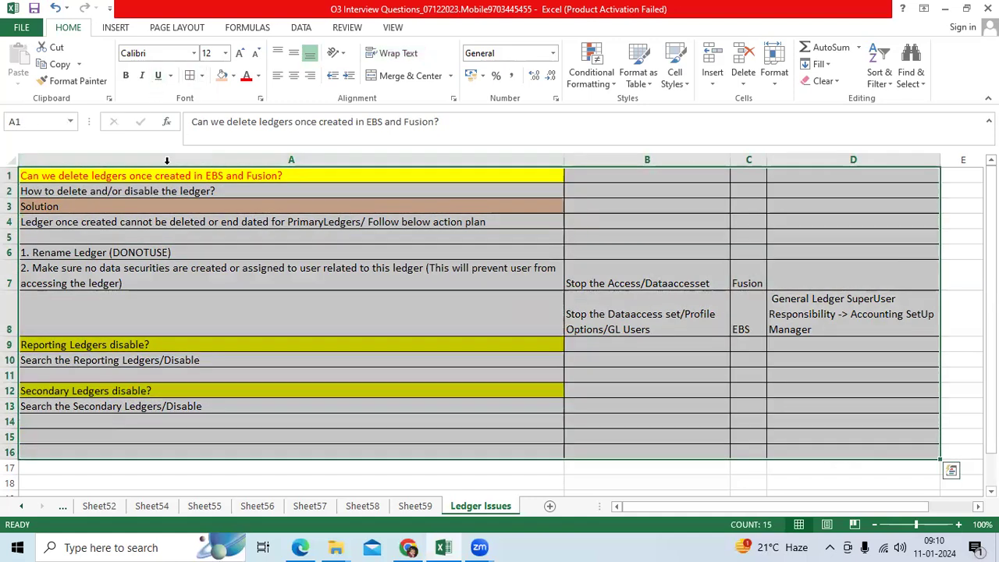
left_click(386, 252)
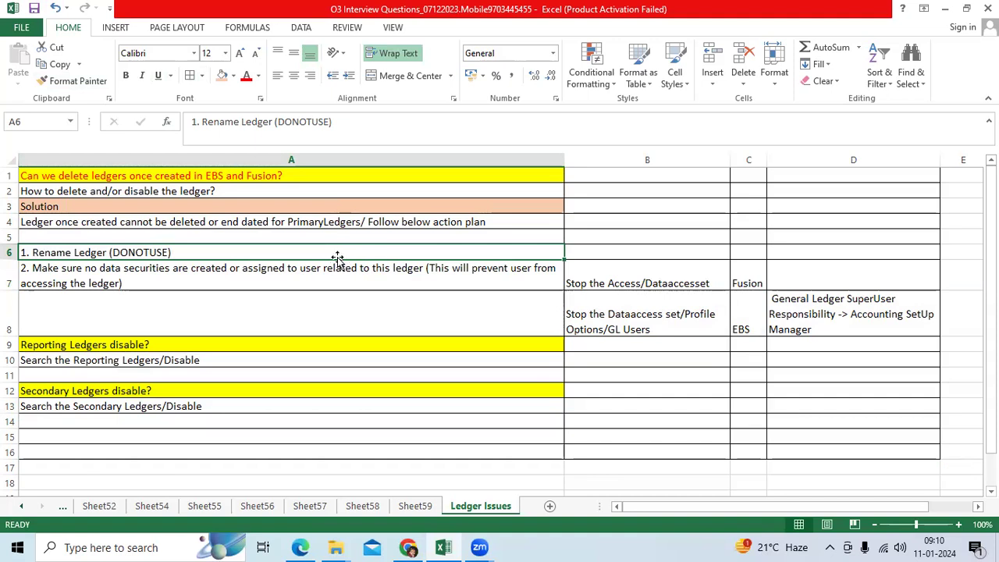
left_click(209, 223)
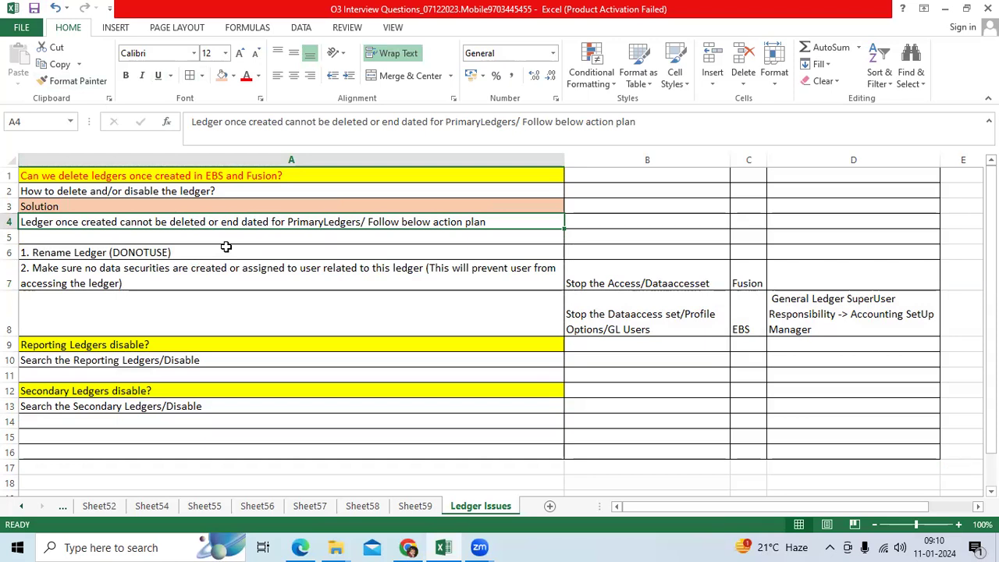
left_click_drag(230, 209, 230, 224)
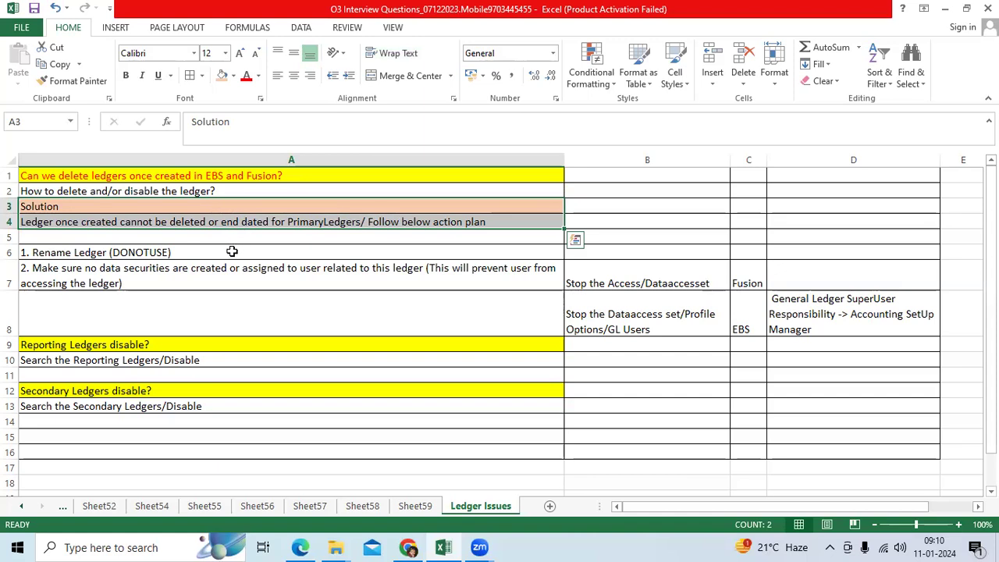
key("Down")
key("Down")
key("Down")
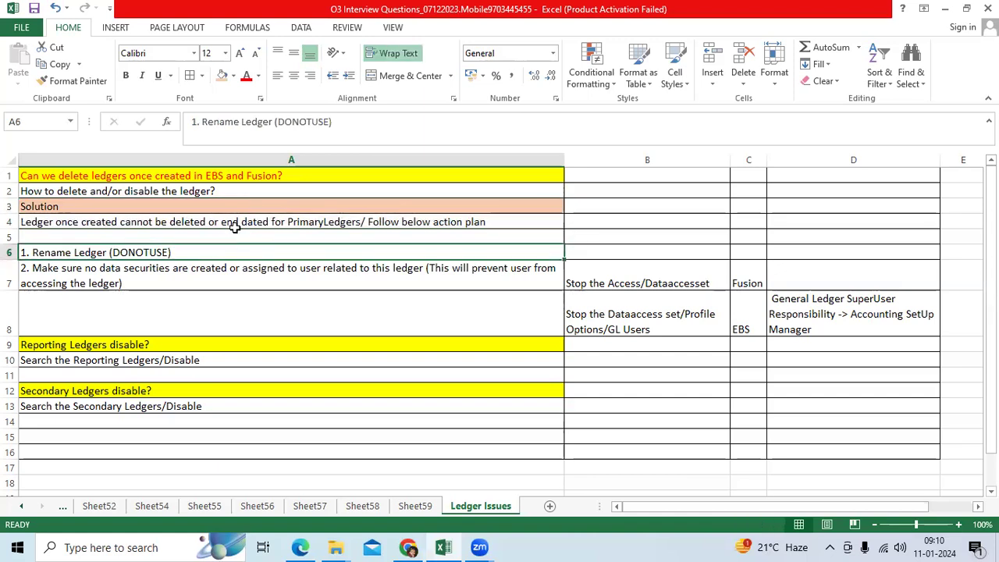
left_click(237, 224)
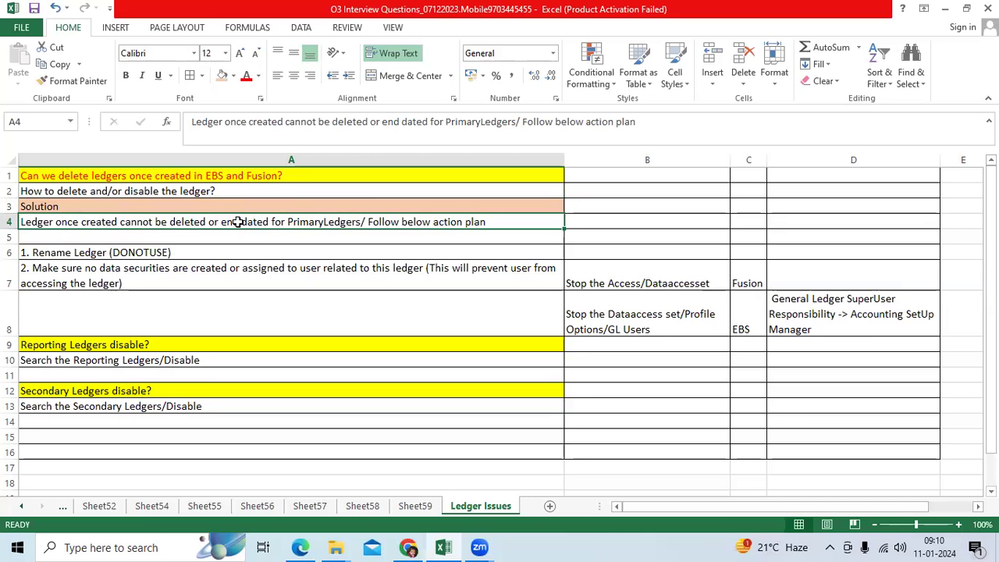
Review the action-plan steps in A6:A7 and the Fusion and EBS entries in rows 7–8.
left_click_drag(208, 252, 209, 283)
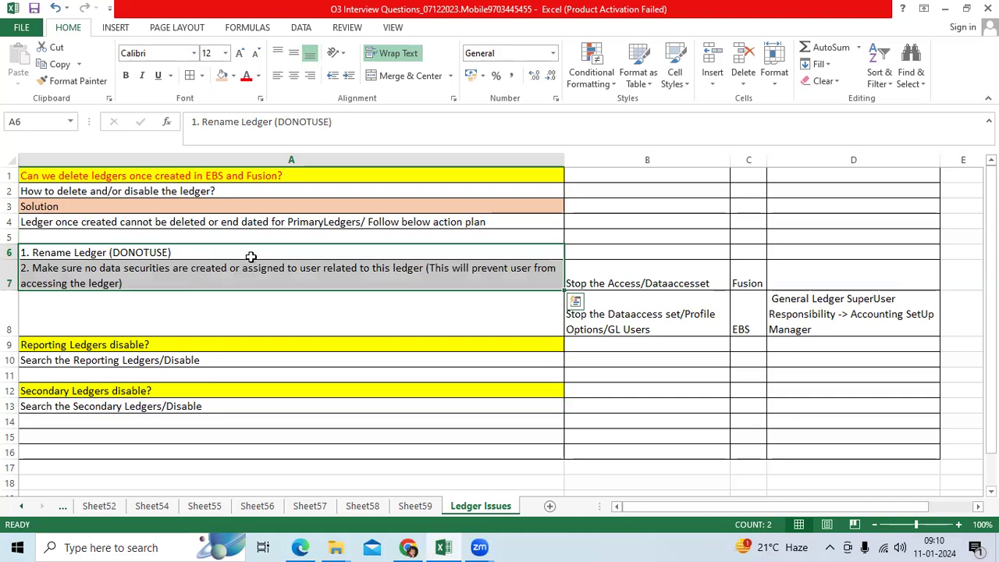
left_click(251, 257)
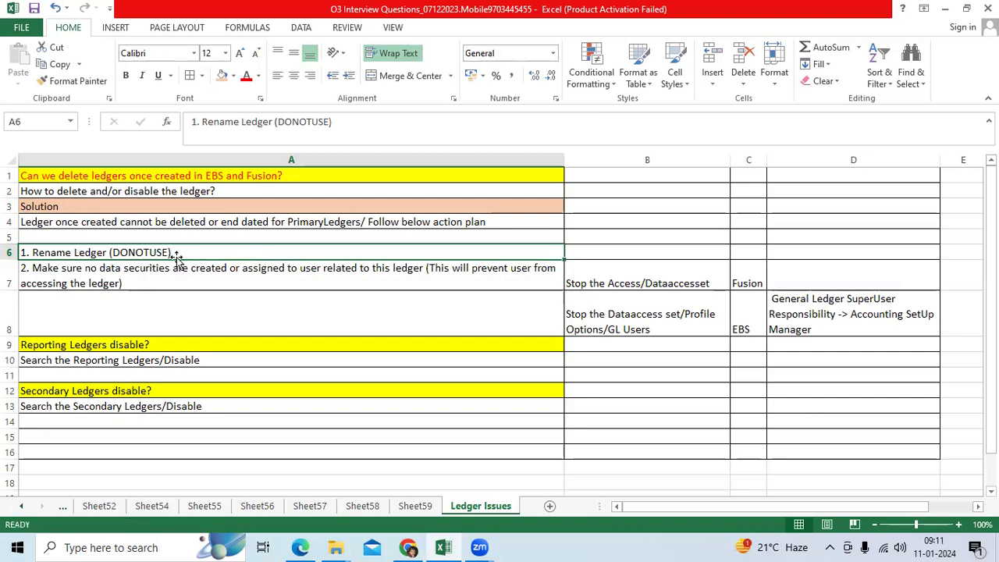
left_click(167, 282)
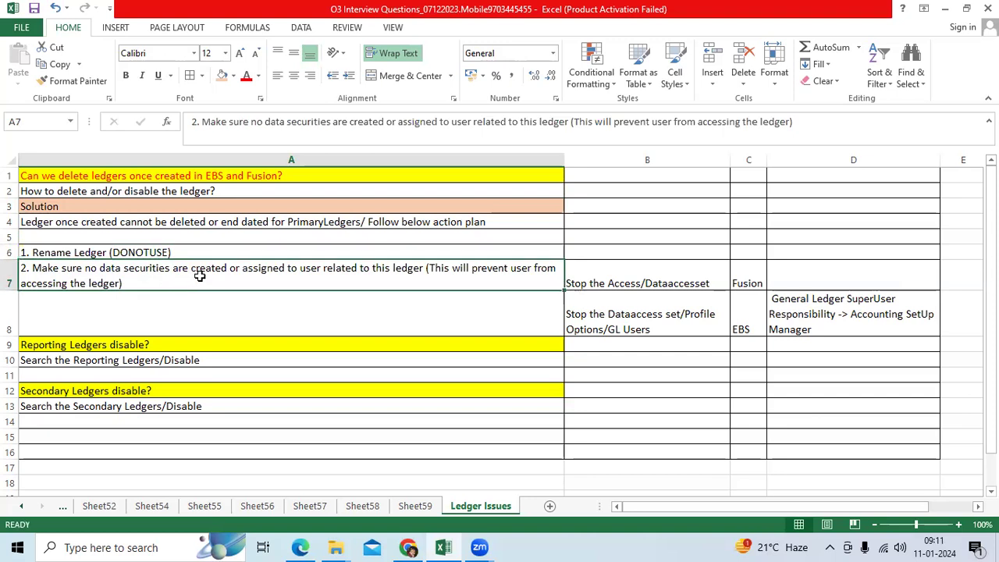
left_click(591, 284)
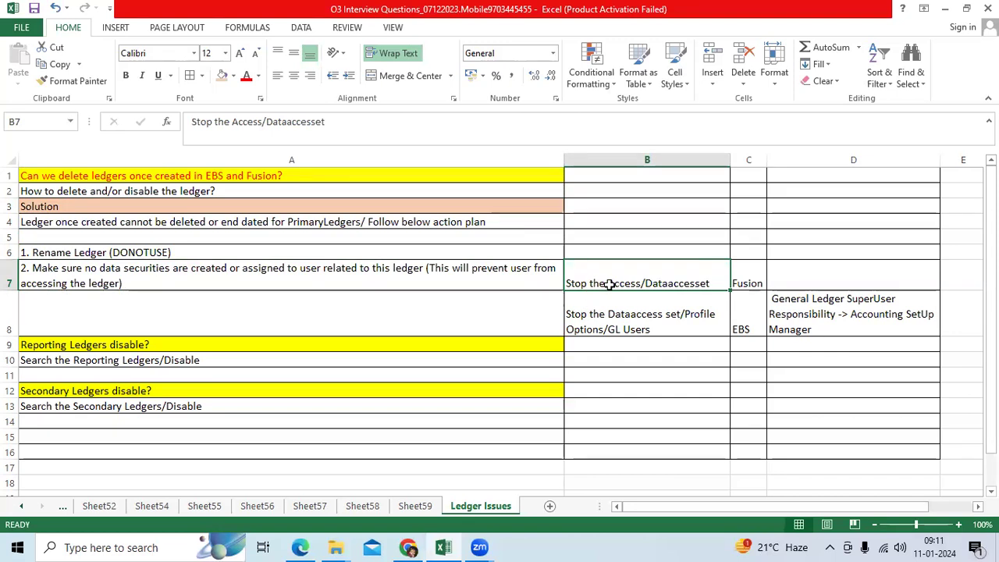
left_click(738, 275)
left_click(598, 314)
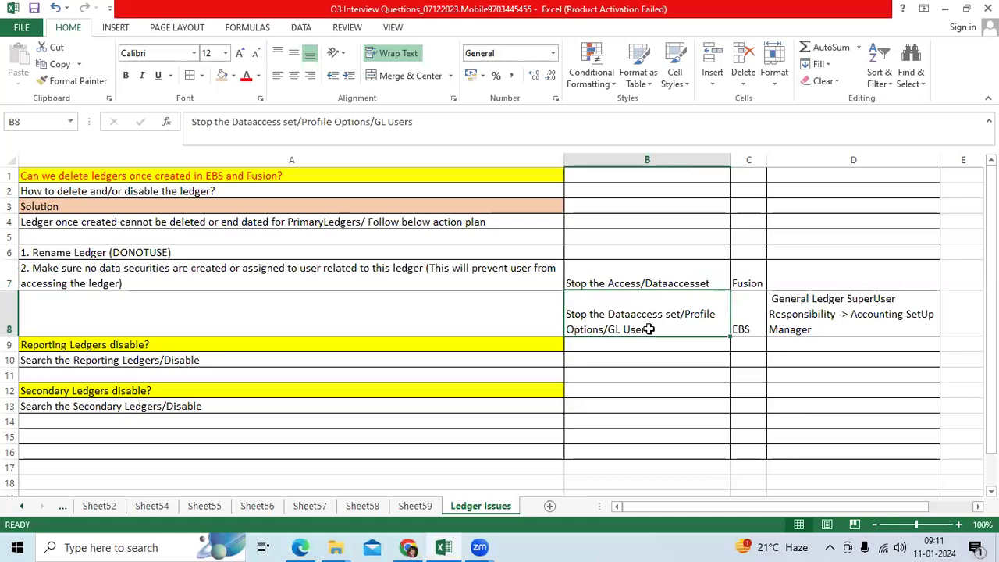
left_click(788, 321)
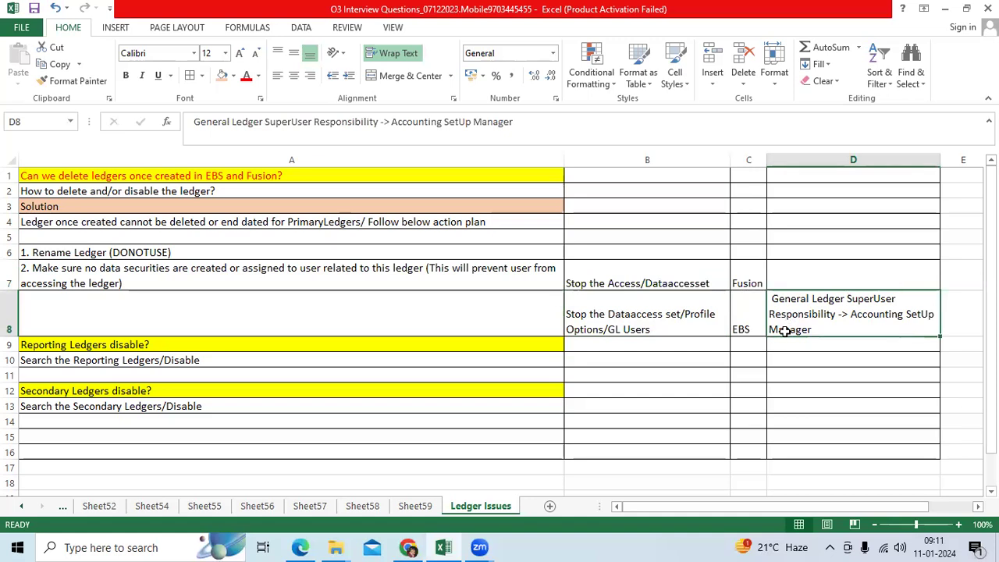
Move the General Ledger SuperUser Responsibility note from D8 into B10, then return to Oracle Setup: Financials.
key("ctrl+c")
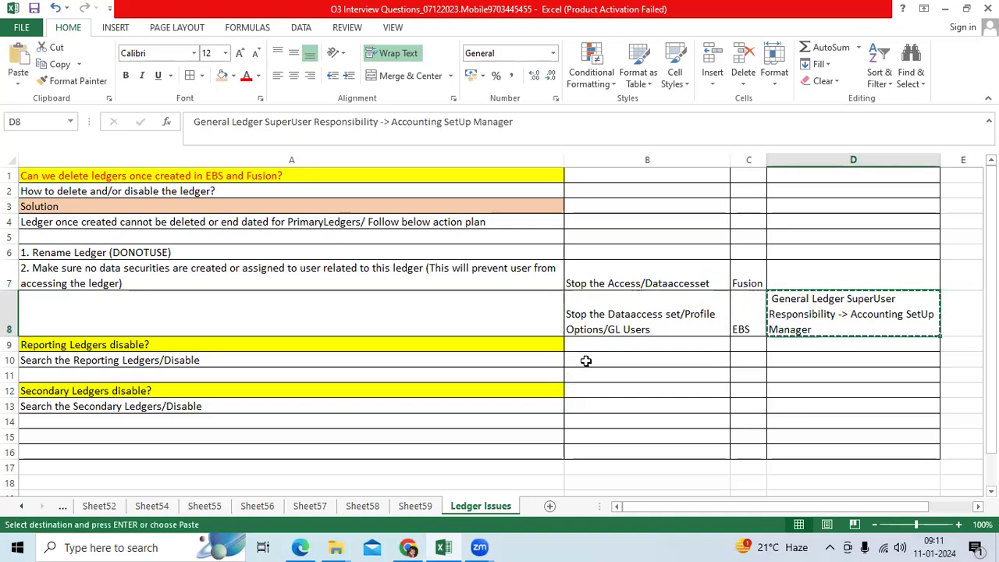
left_click(585, 362)
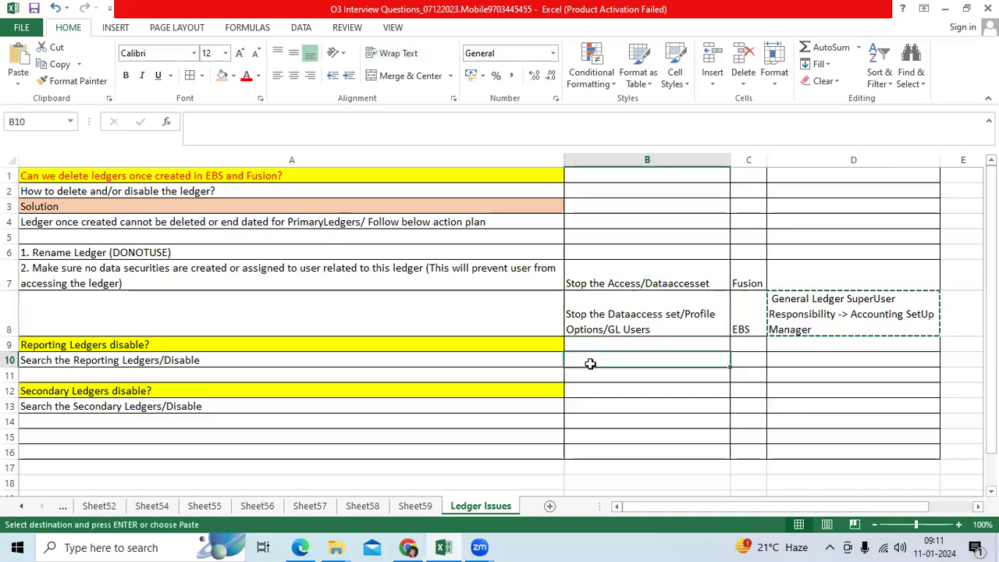
key("ctrl+v")
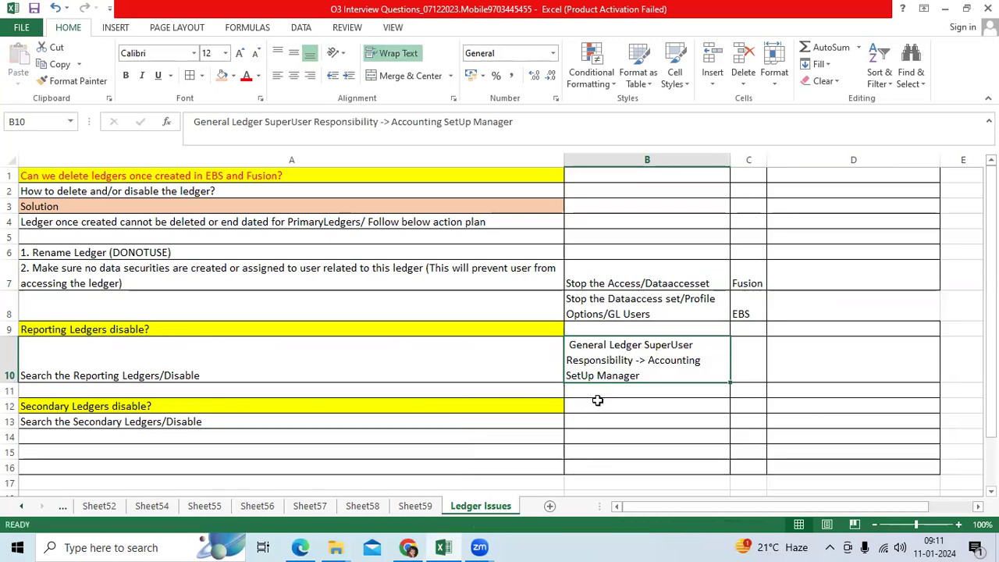
left_click(654, 313)
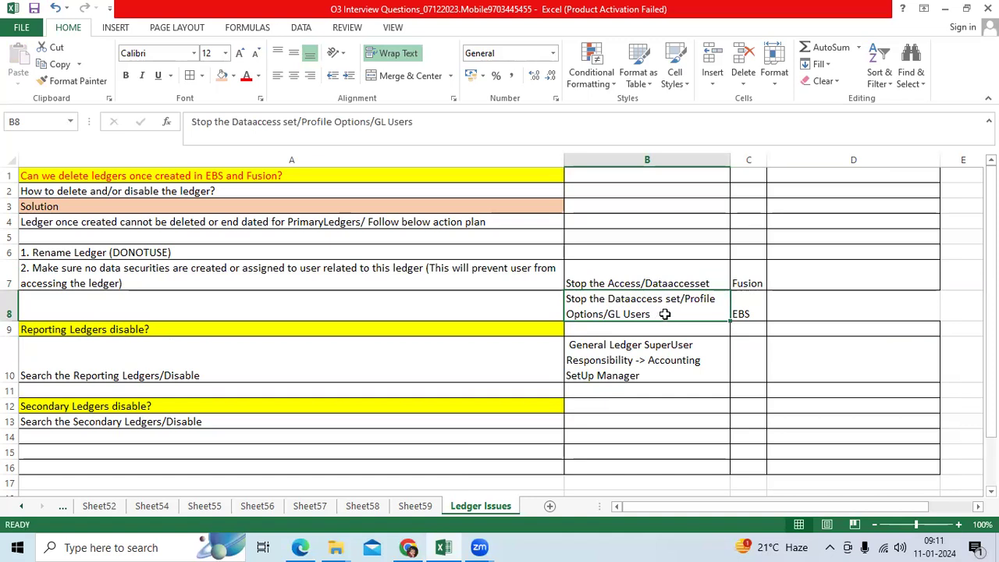
left_click(747, 314)
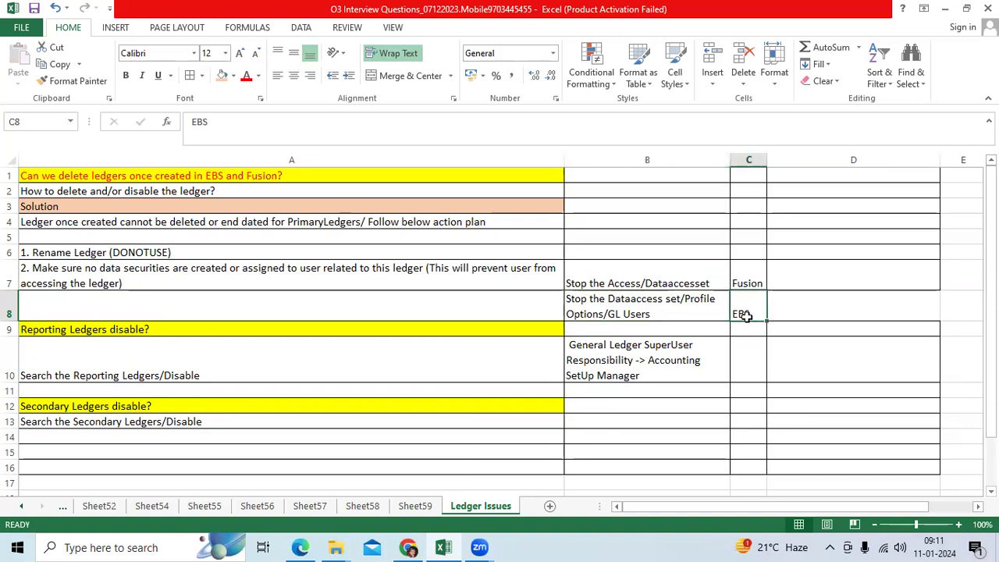
left_click(662, 285)
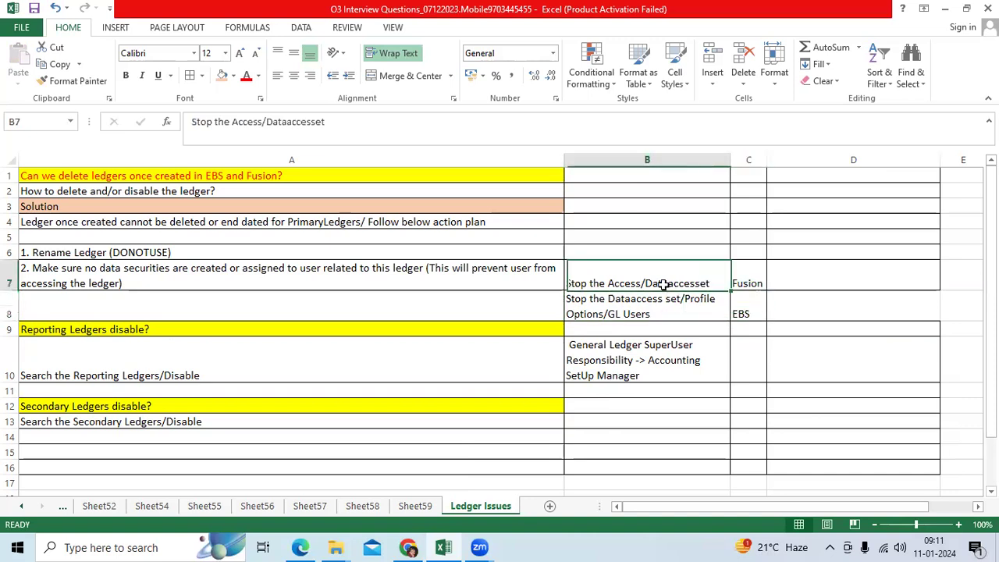
left_click(409, 547)
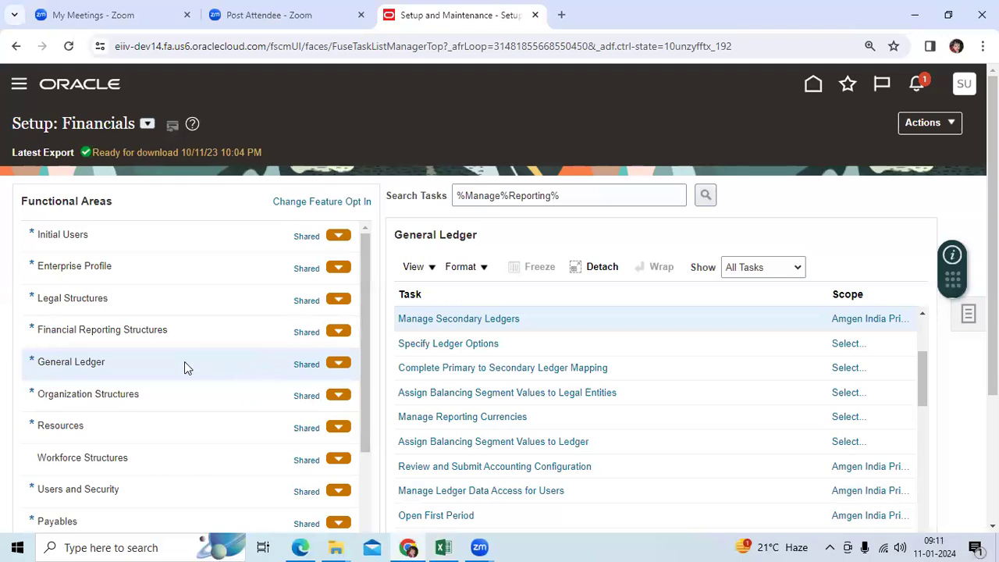
Search tasks for %manage%data%Access% and open Manage Data Access Set Data Access for Users.
left_click(192, 337)
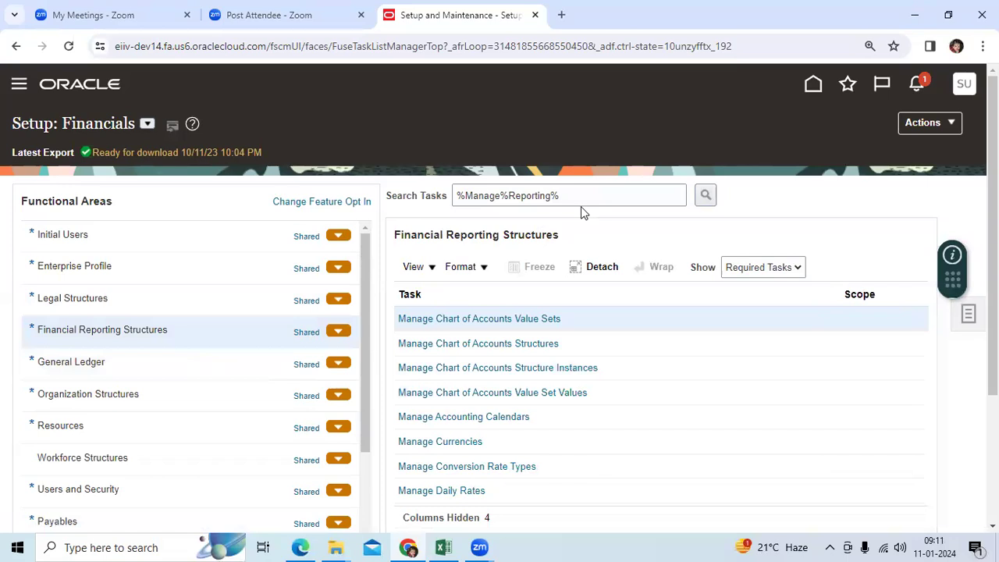
left_click_drag(581, 203, 508, 199)
type("data%Access")
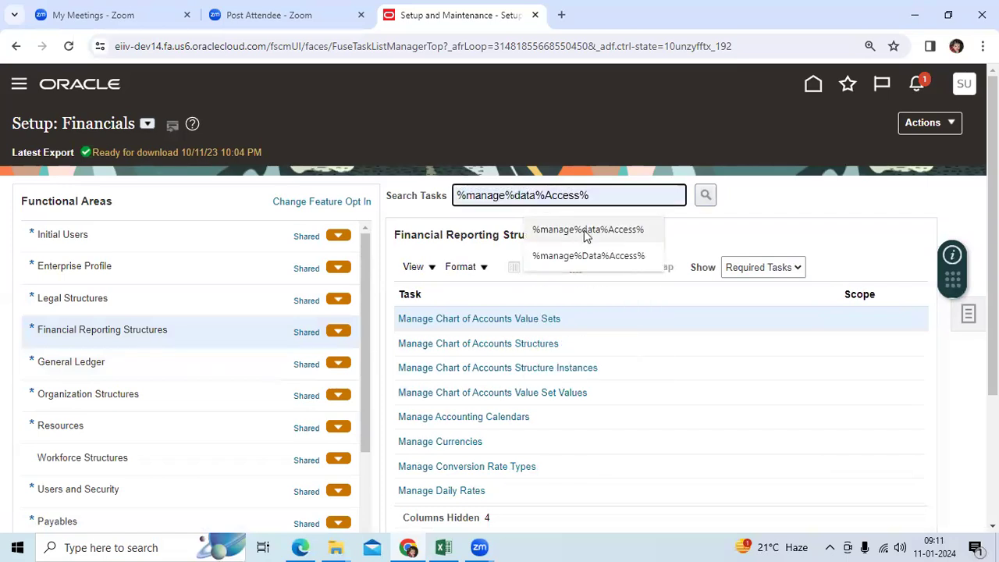
left_click(588, 229)
left_click(705, 195)
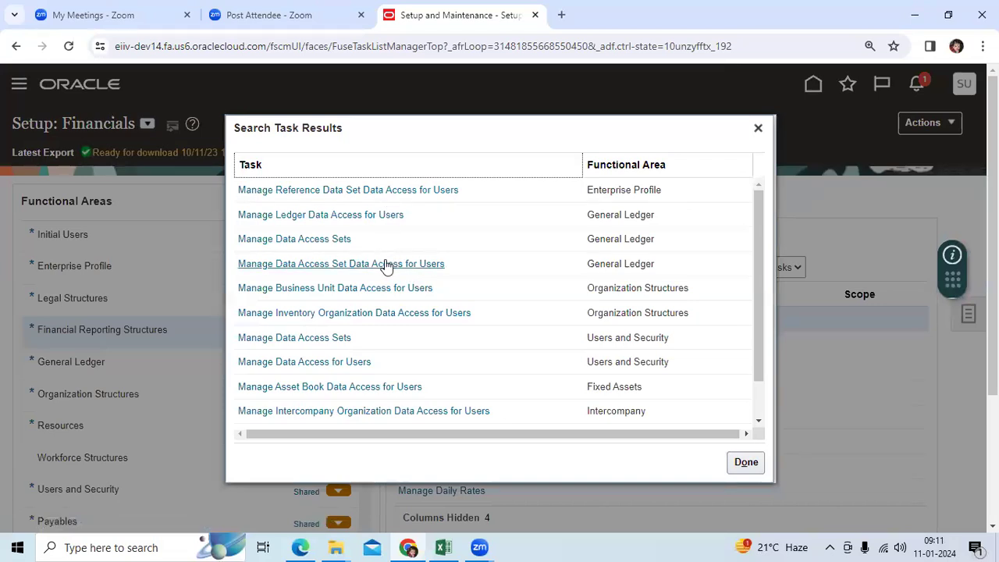
left_click(386, 265)
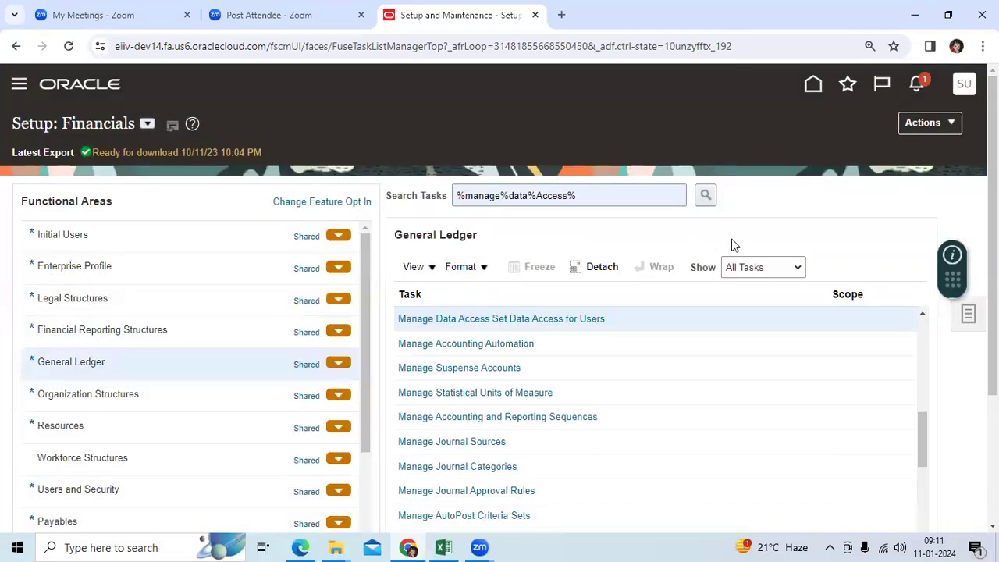
left_click(555, 320)
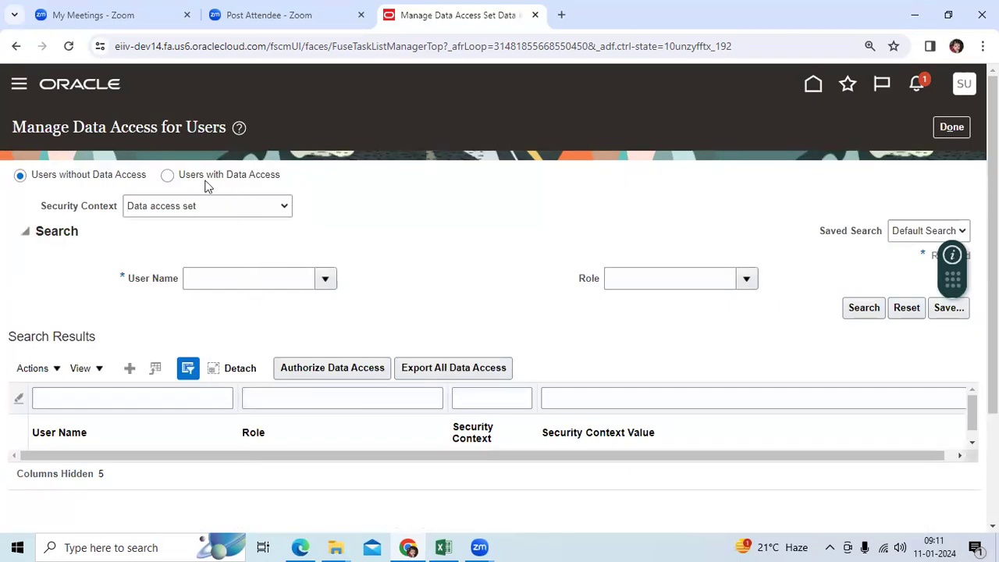
Choose Users with Data Access and try entering a partial user name in the criteria.
left_click(168, 175)
left_click(231, 275)
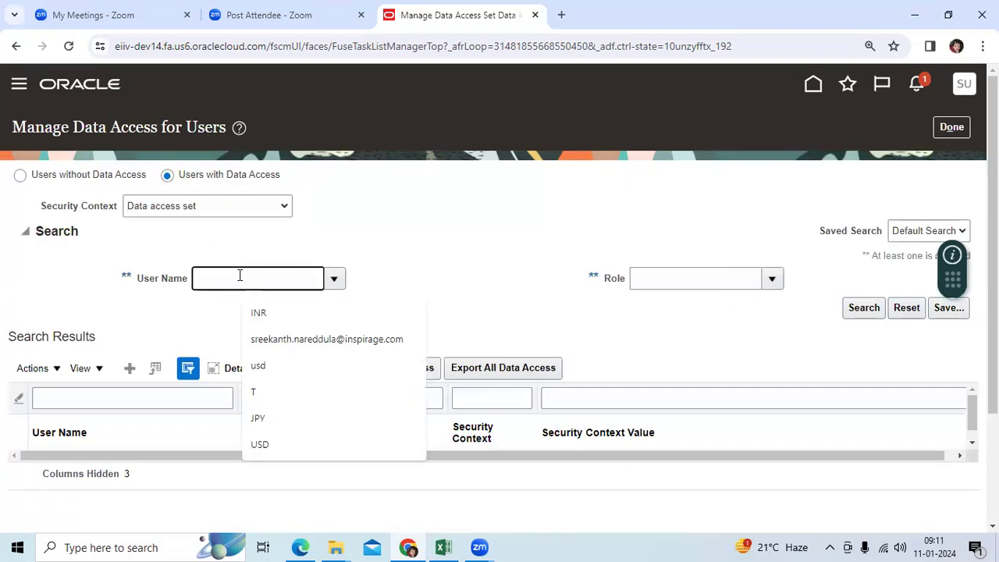
type("Hsreeyan")
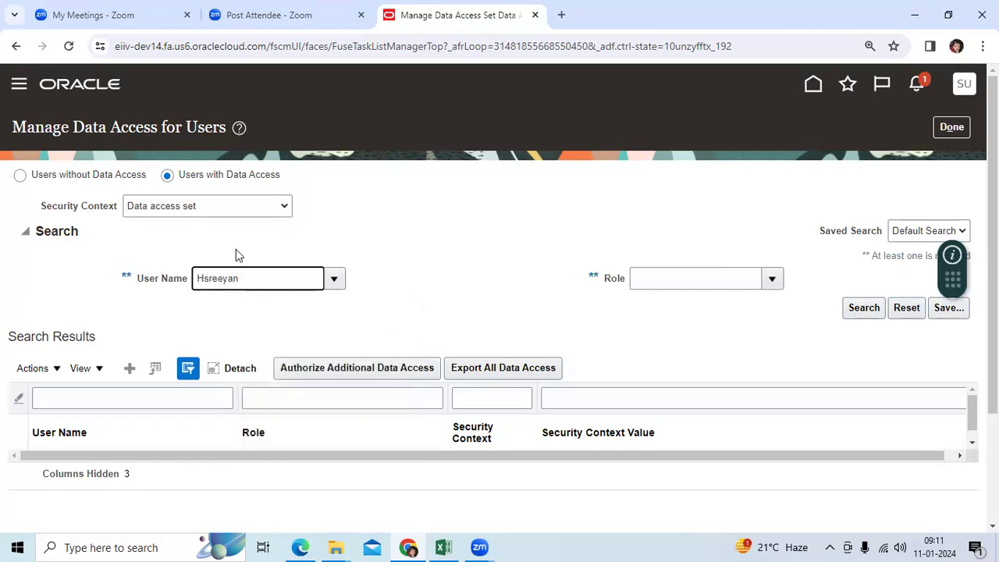
left_click(862, 308)
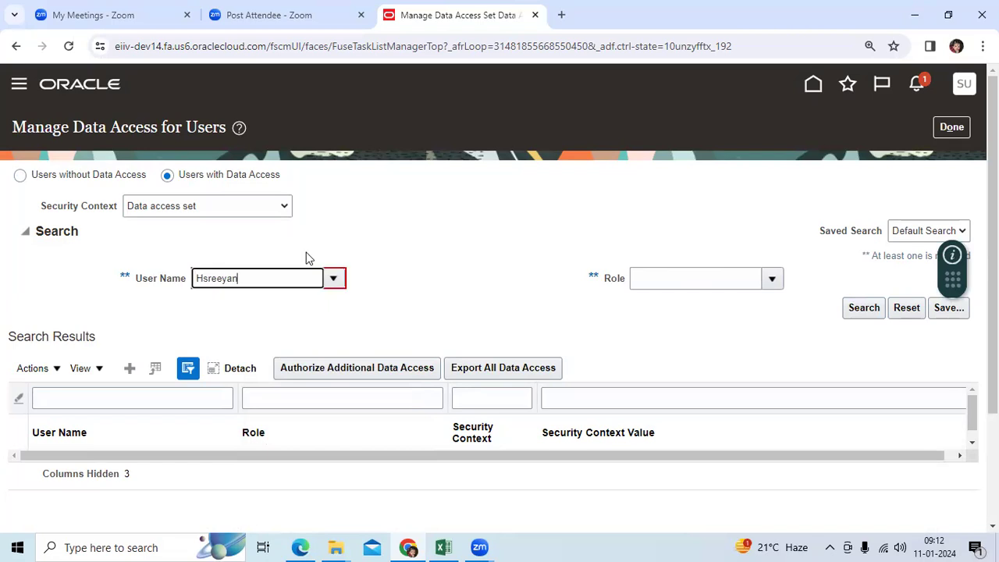
left_click(333, 278)
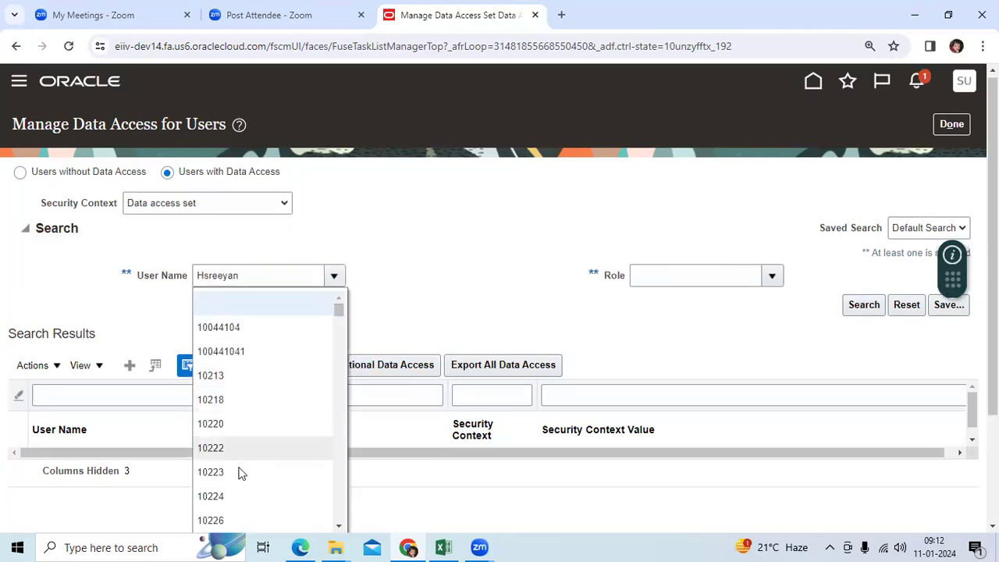
scroll(323, 477, "down", 3)
scroll(926, 488, "down", 1)
scroll(927, 488, "down", 1)
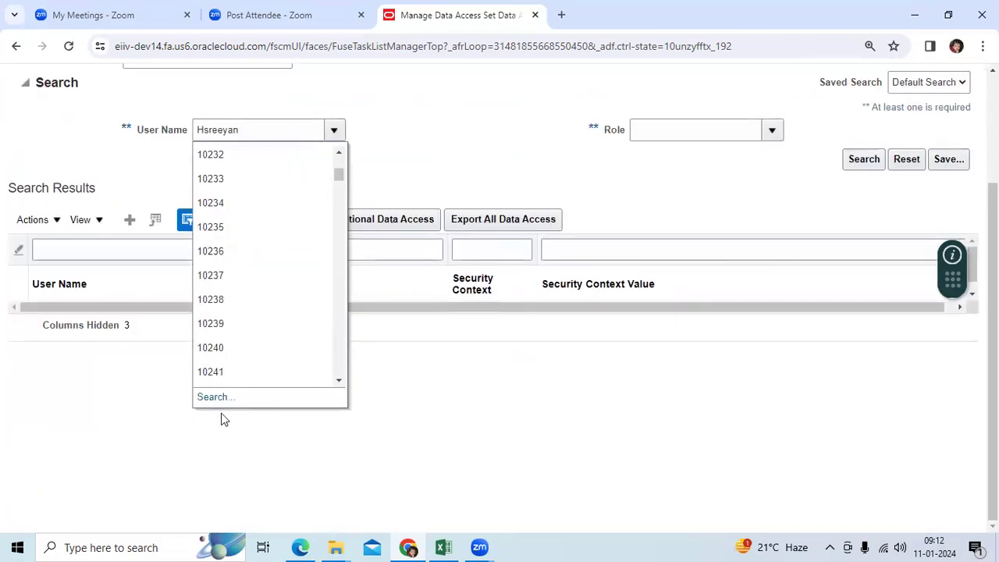
Find the user through the User Name search dialog, confirm with OK, and search their data access.
left_click(216, 398)
left_click(551, 315)
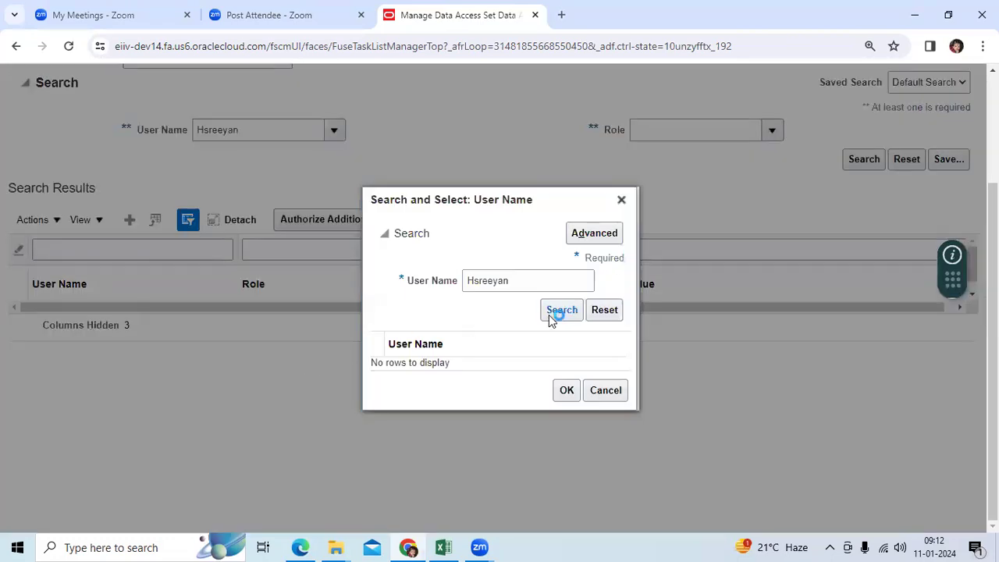
left_click_drag(519, 281, 464, 285)
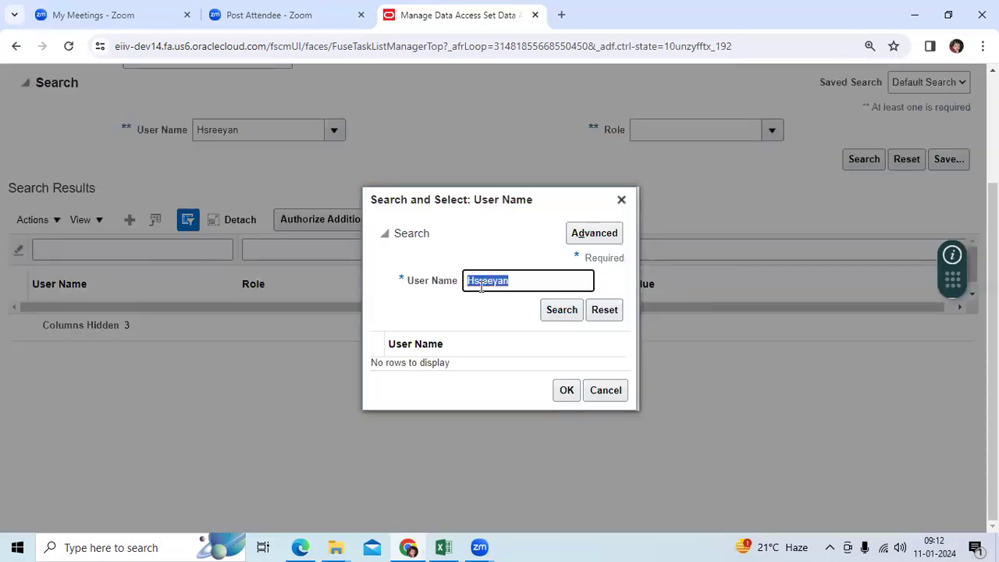
type("Airte")
left_click(554, 310)
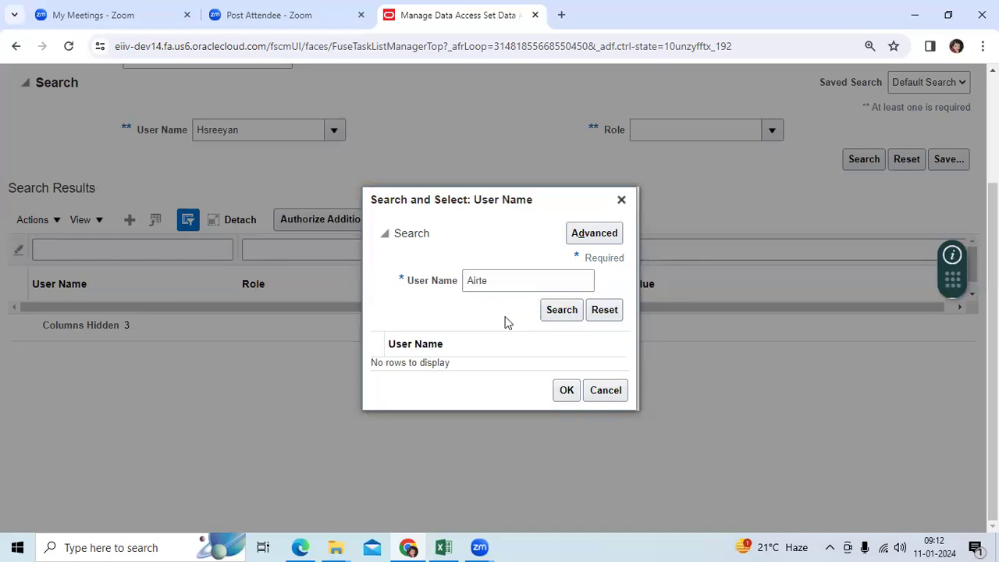
left_click_drag(503, 279, 453, 281)
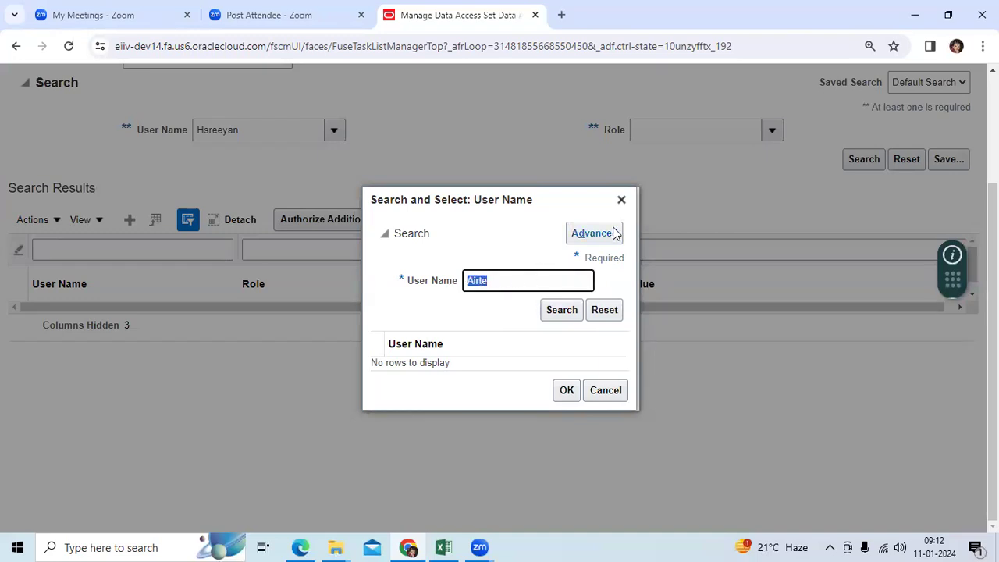
type("Subh")
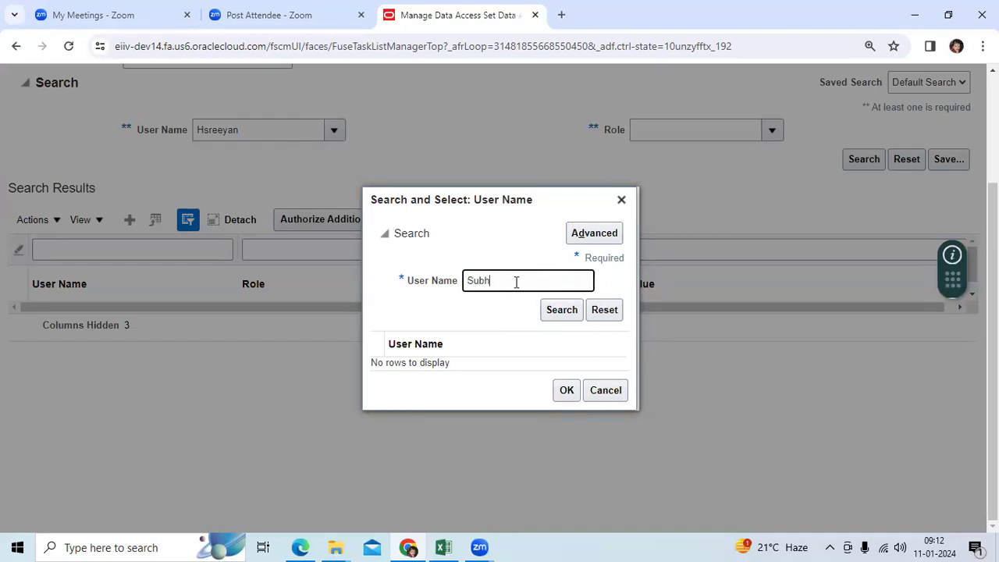
type("as")
left_click(550, 310)
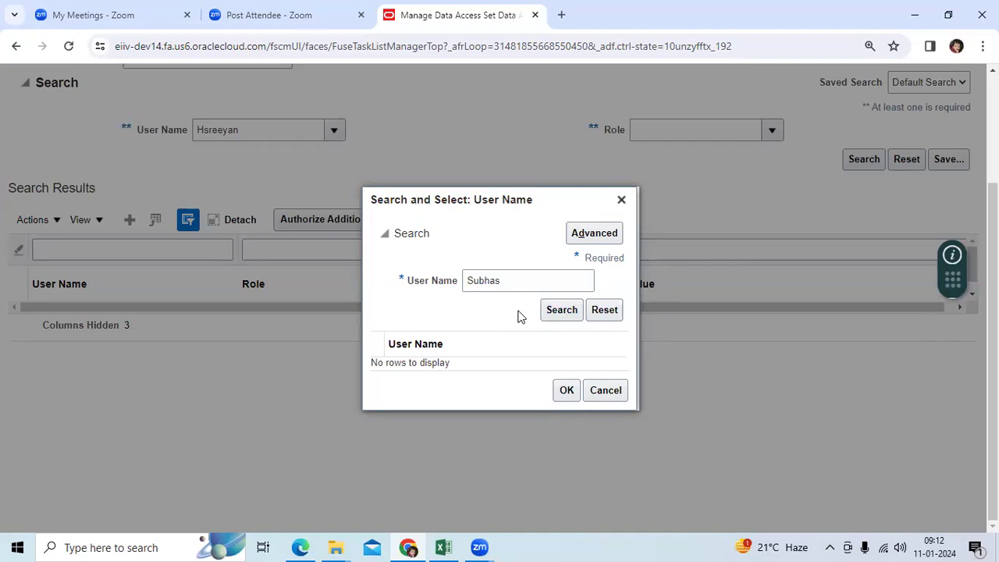
left_click(480, 373)
left_click(565, 403)
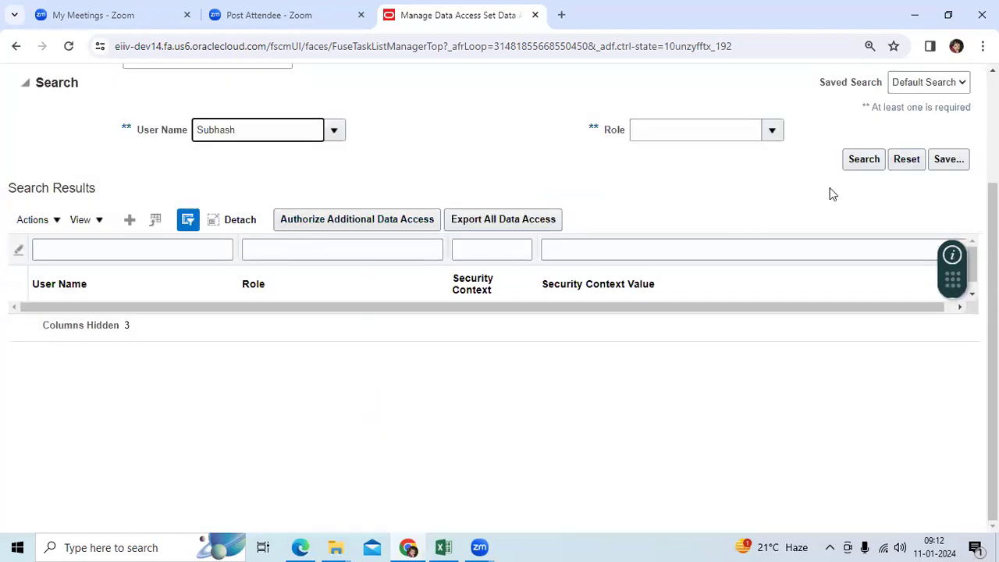
left_click(863, 160)
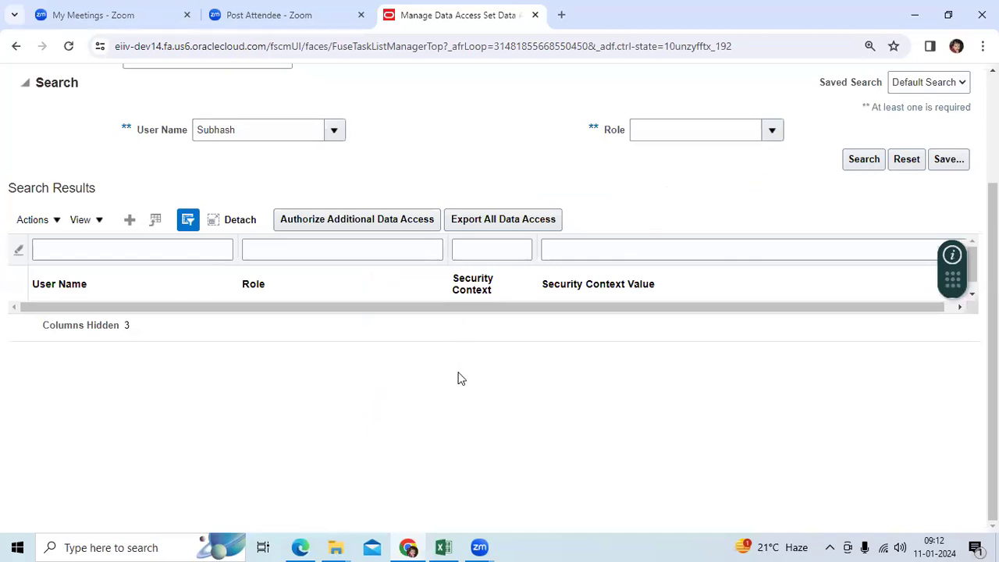
scroll(572, 357, "up", 3)
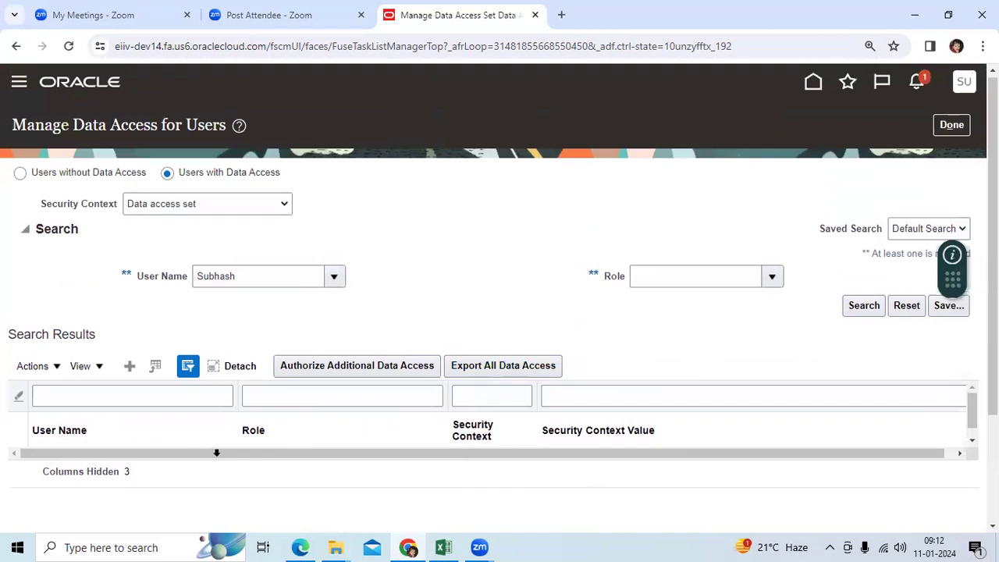
Check the Actions menu's Revoke Data Access Assignments option, then leave the page with Done.
left_click(58, 366)
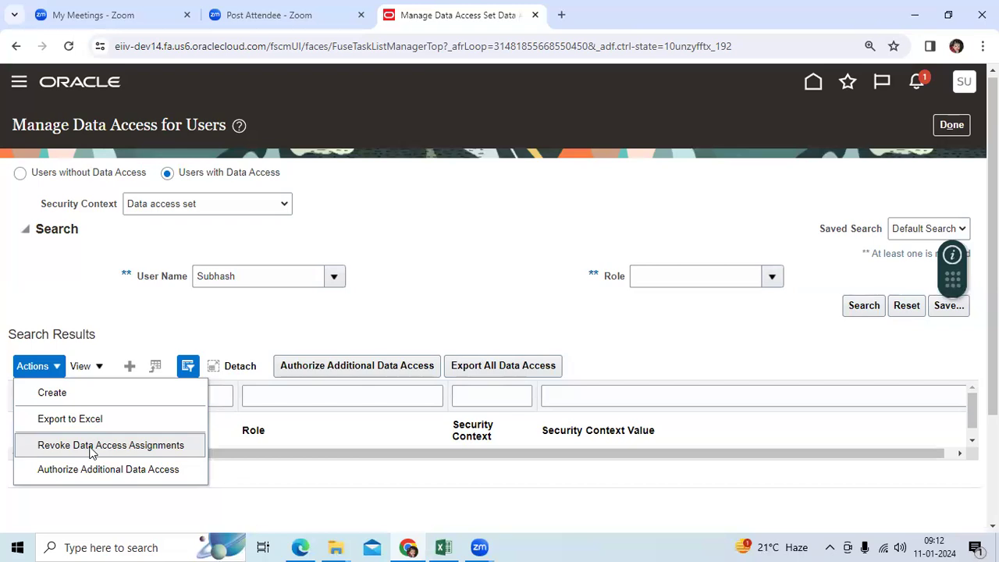
left_click(505, 238)
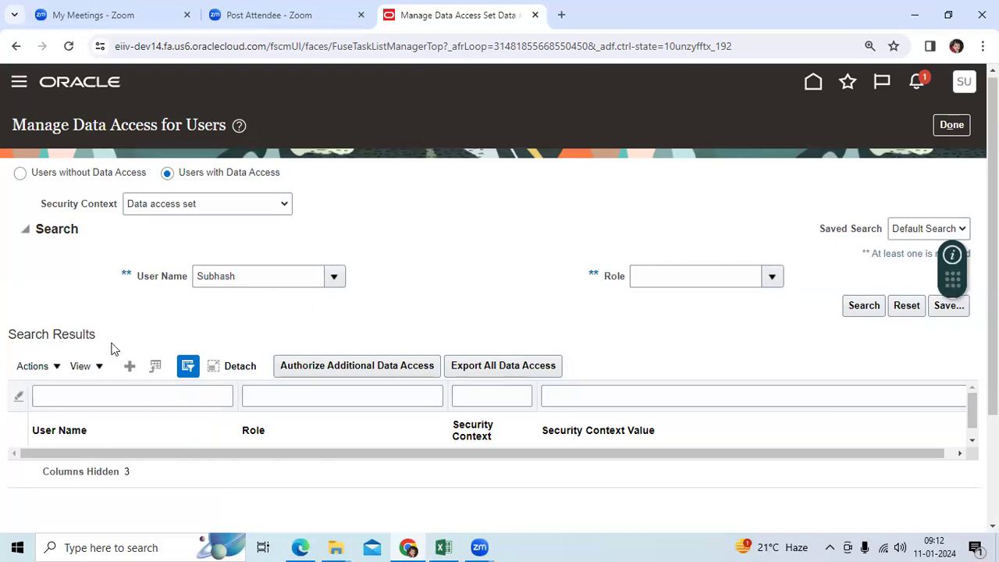
left_click(59, 366)
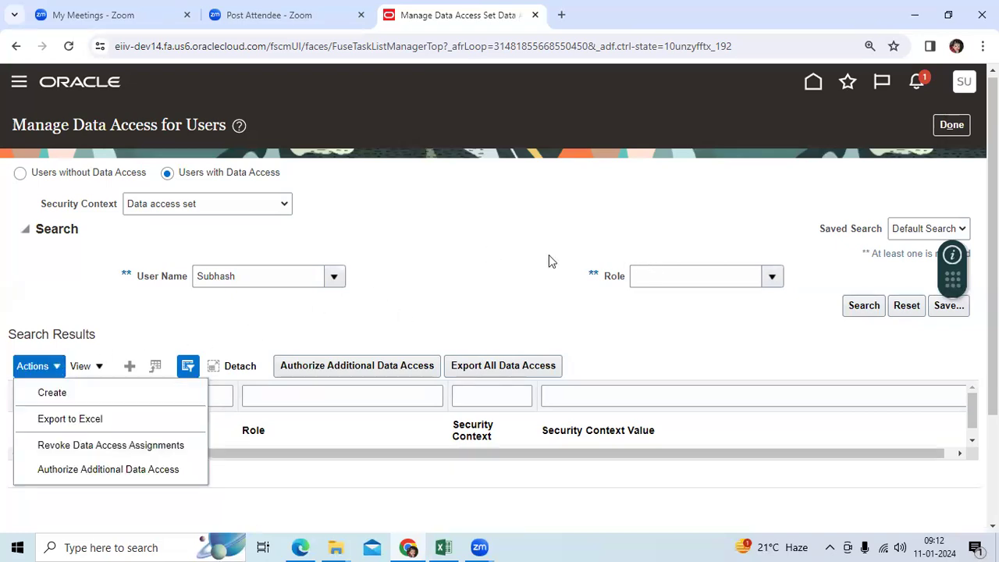
left_click(495, 254)
left_click(945, 129)
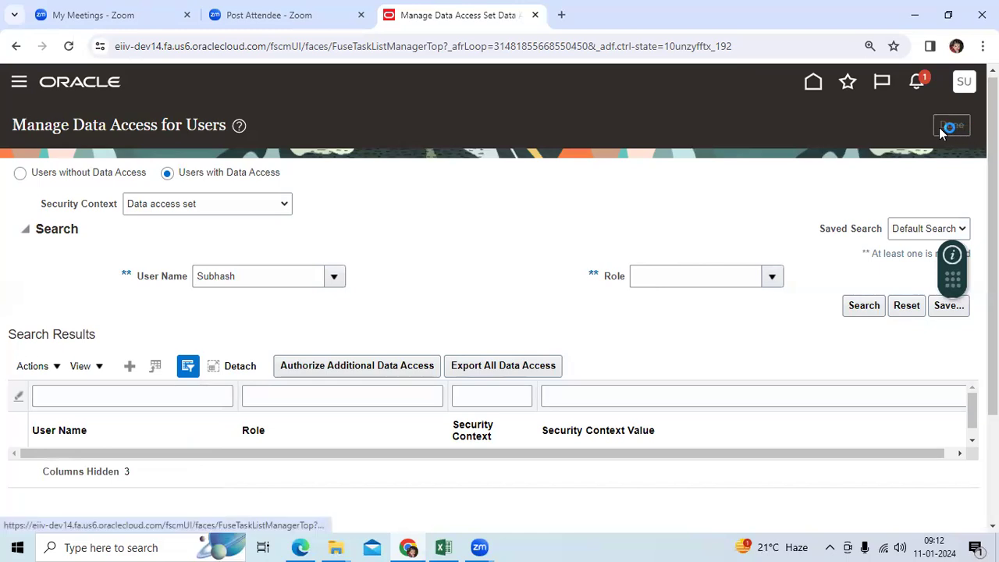
In the workbook, review the notes in A7, A9, A10, A12 and the B10 navigation path.
left_click(443, 547)
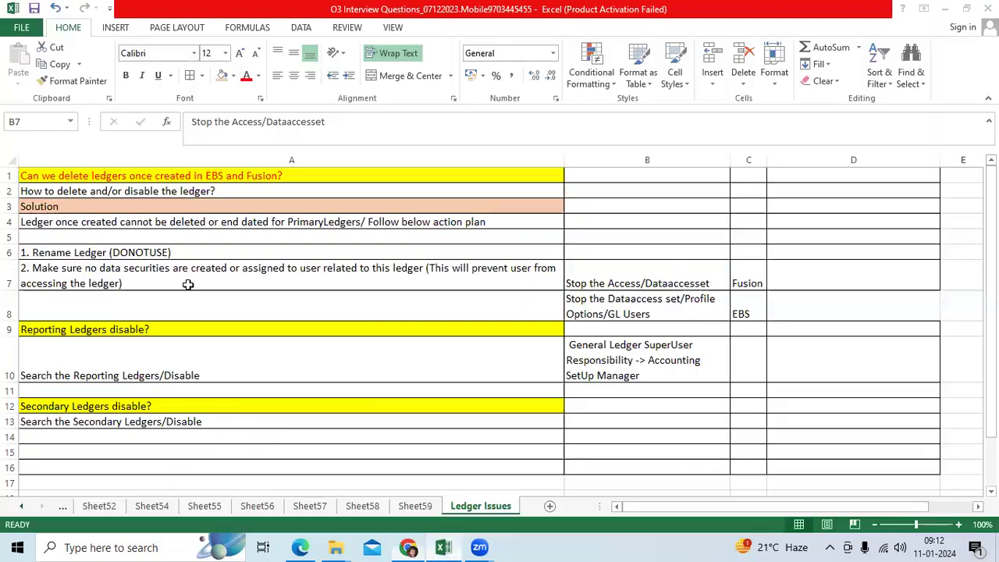
left_click(185, 277)
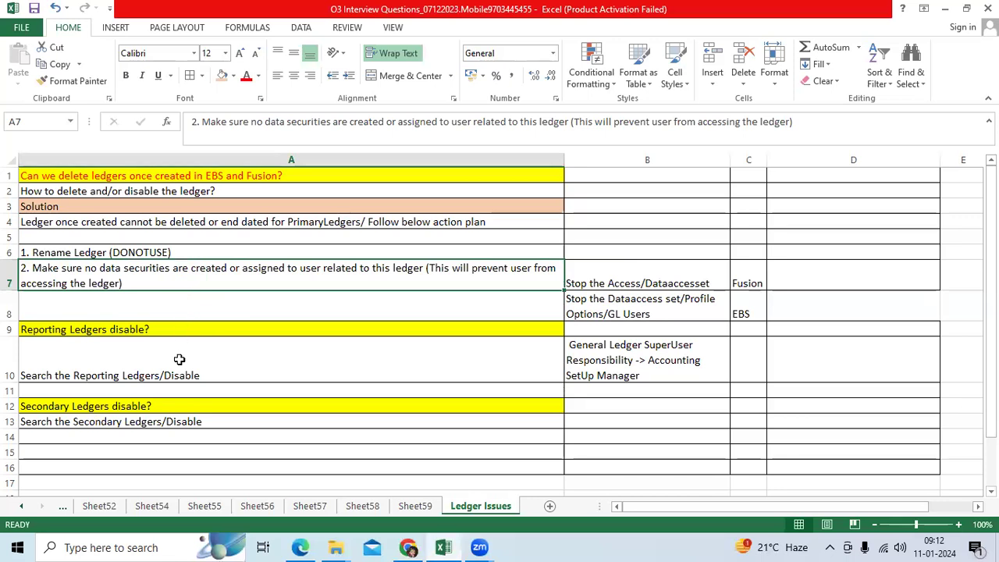
left_click(172, 330)
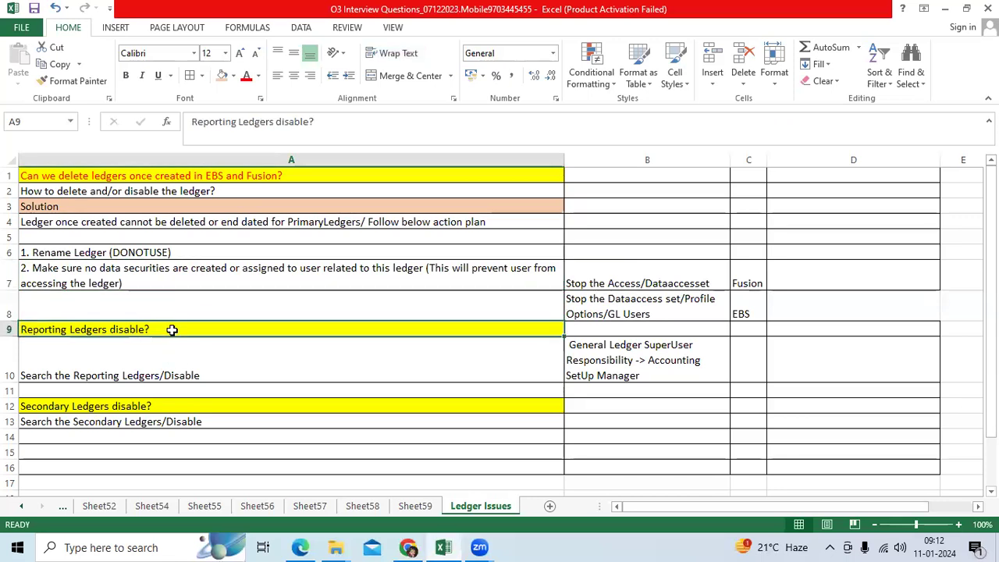
left_click(161, 404)
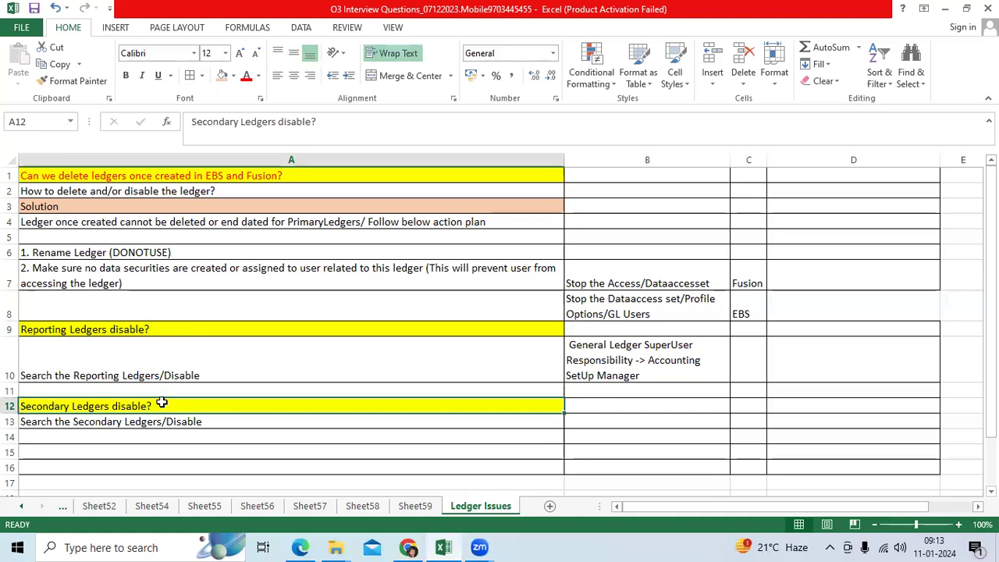
left_click(187, 362)
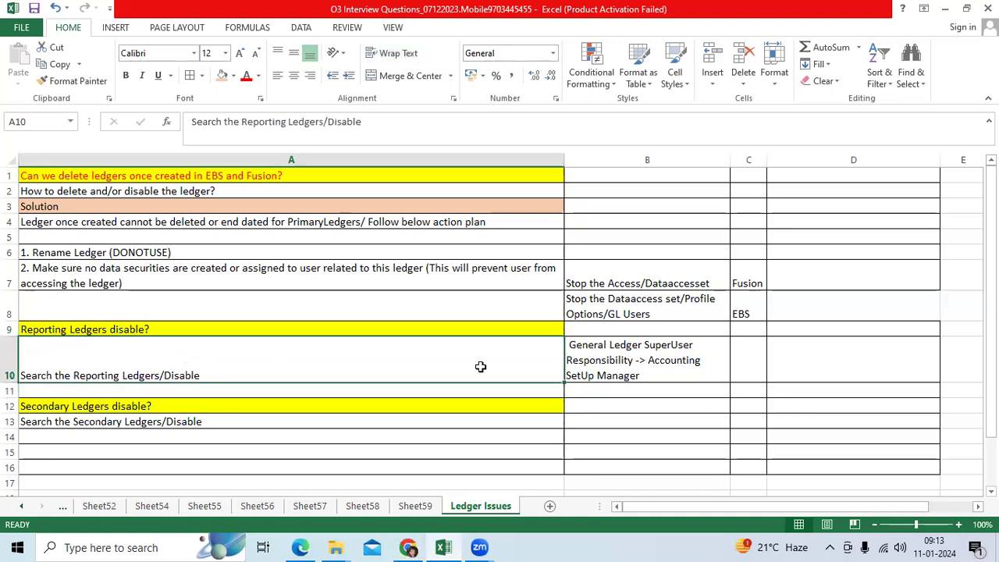
left_click(600, 353)
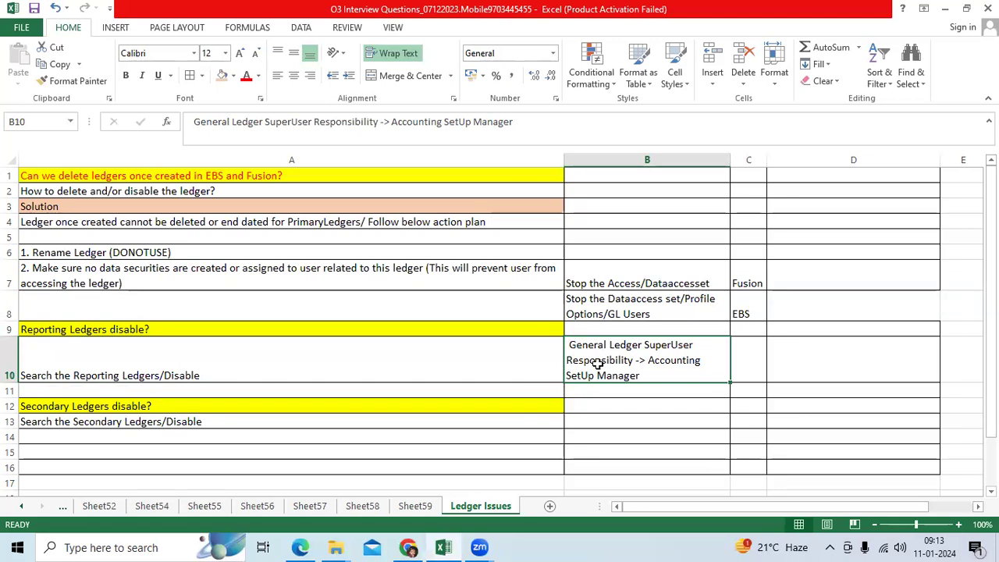
left_click(199, 393)
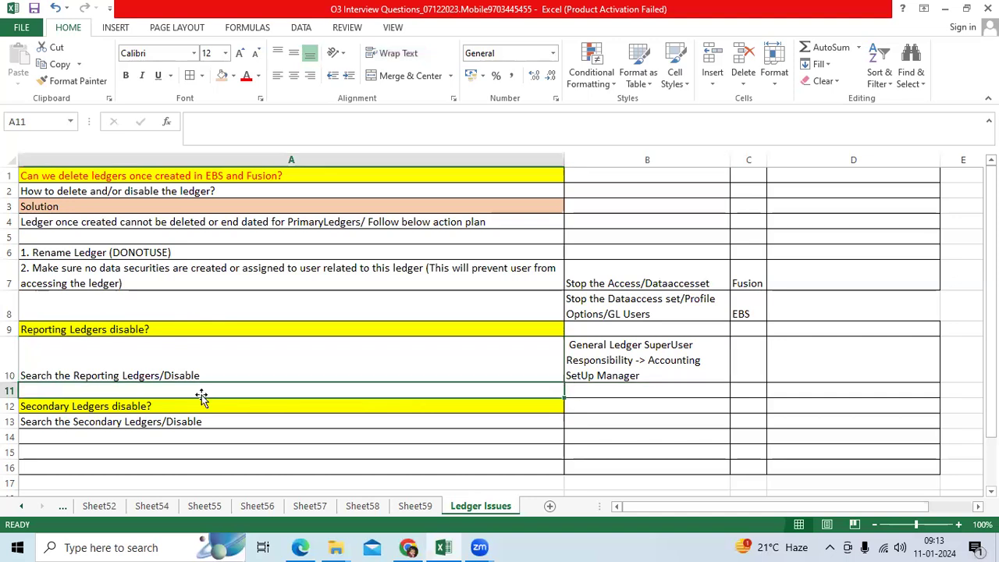
Enter EBS in C10 and return to the Oracle setup page.
left_click(738, 357)
type("EBS")
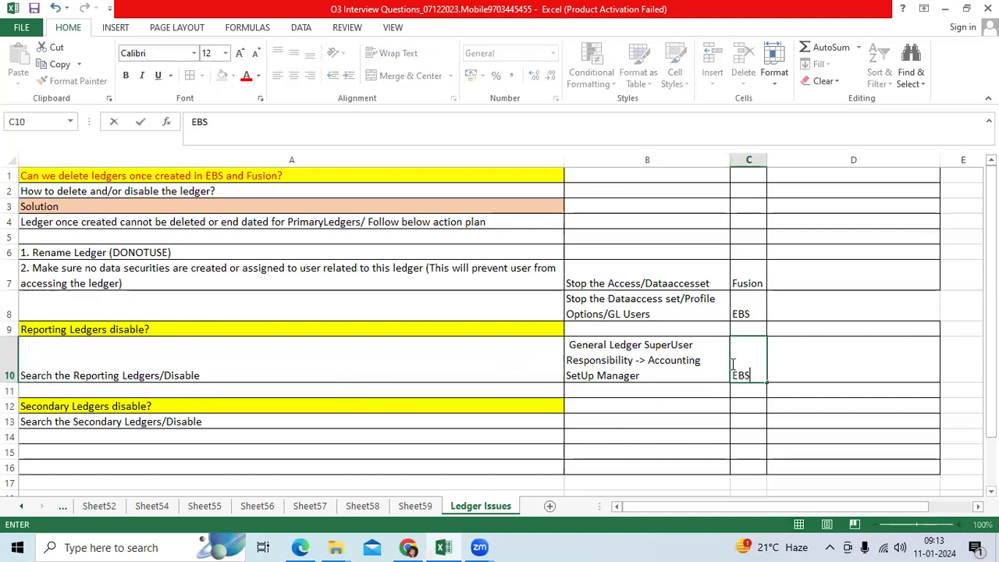
left_click(669, 362)
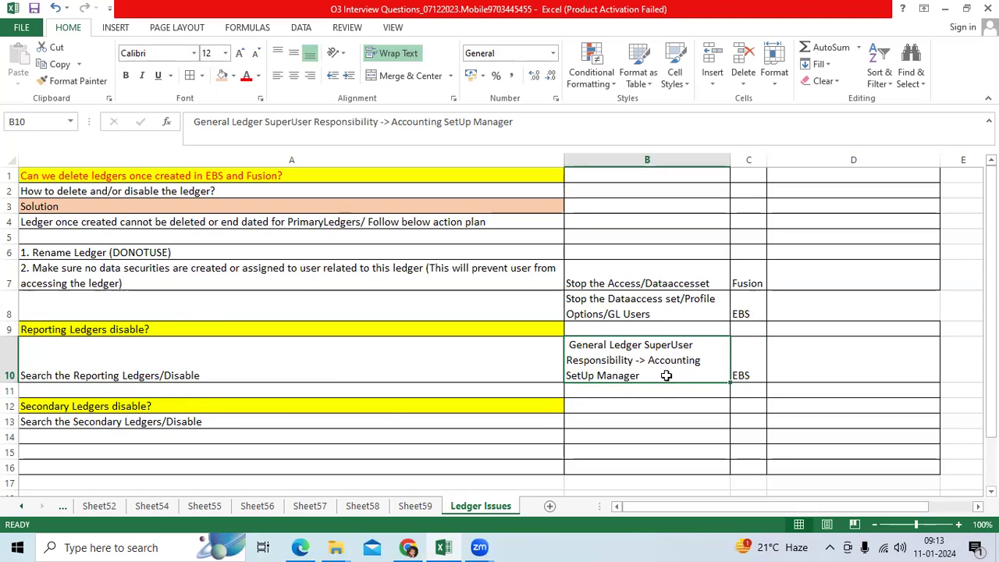
left_click(144, 368)
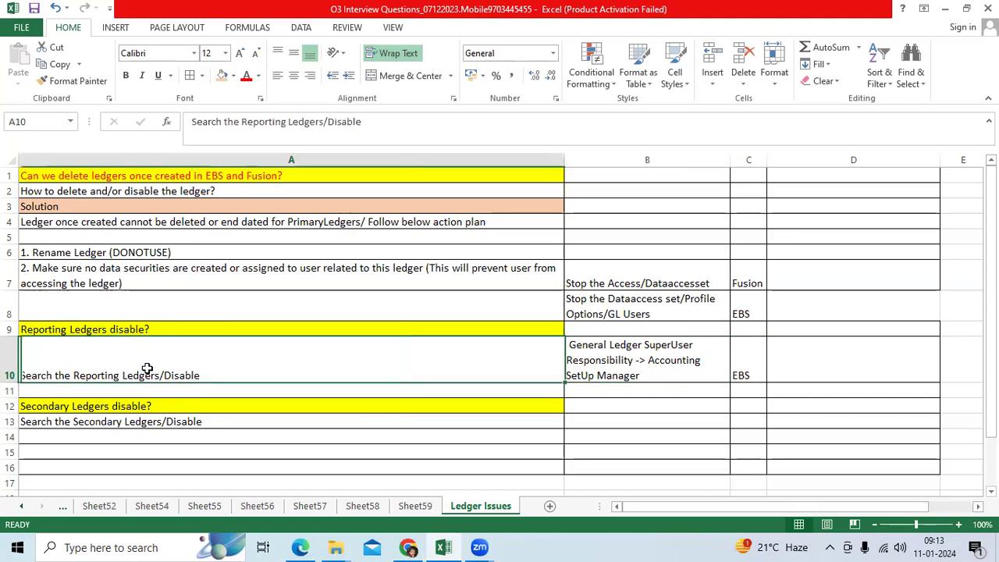
left_click(408, 547)
Search tasks for %manage%reporting and open Manage Reporting Currencies for the Amgen India Primary Ledger.
left_click(575, 195)
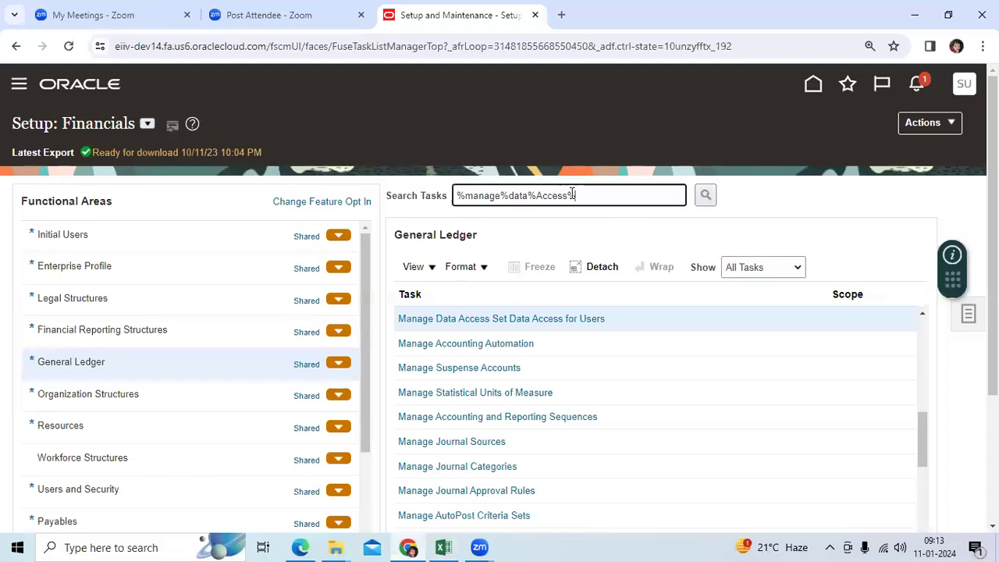
left_click_drag(575, 195, 506, 195)
key("BackSpace")
type("re")
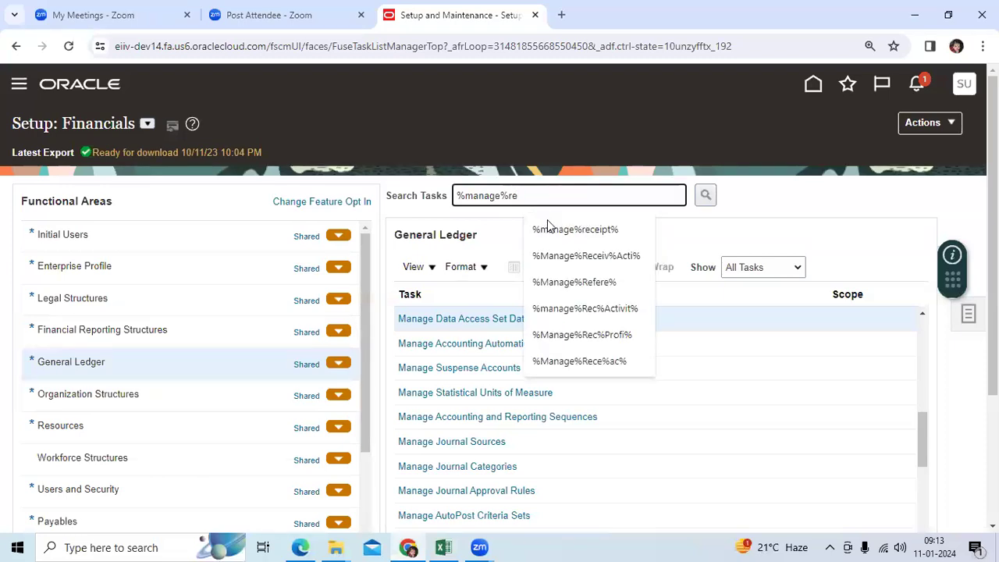
type("porting")
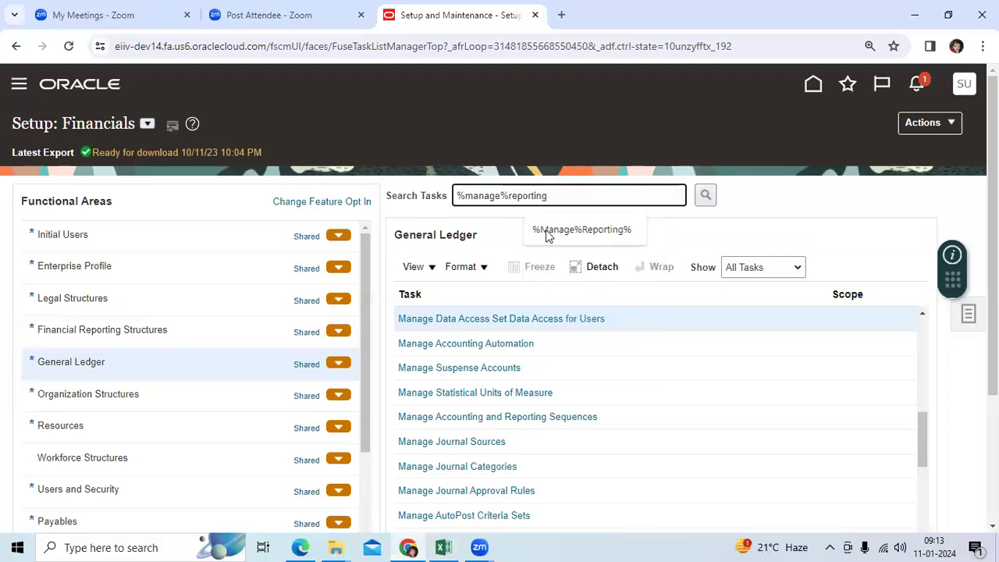
left_click(703, 199)
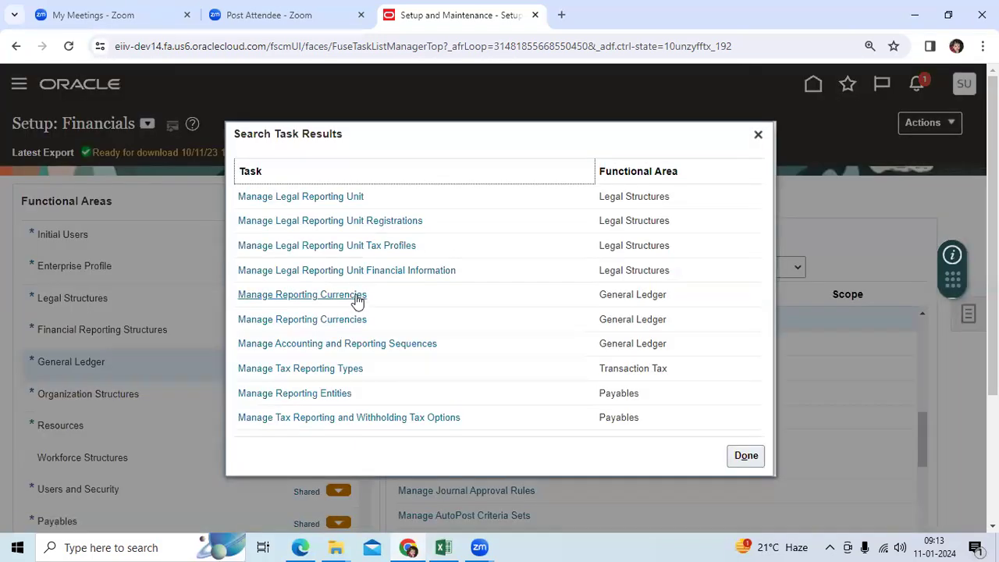
left_click(359, 296)
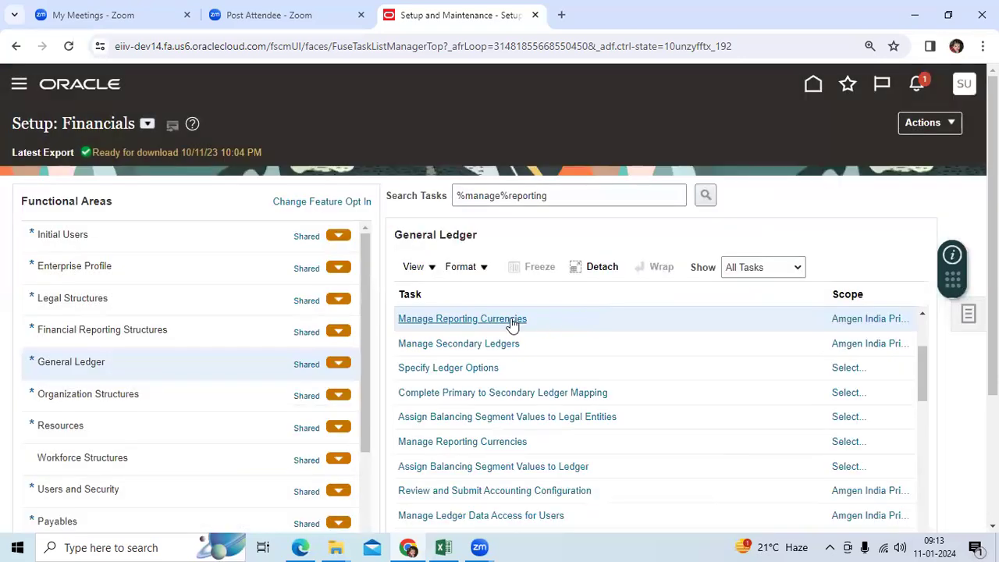
left_click(509, 320)
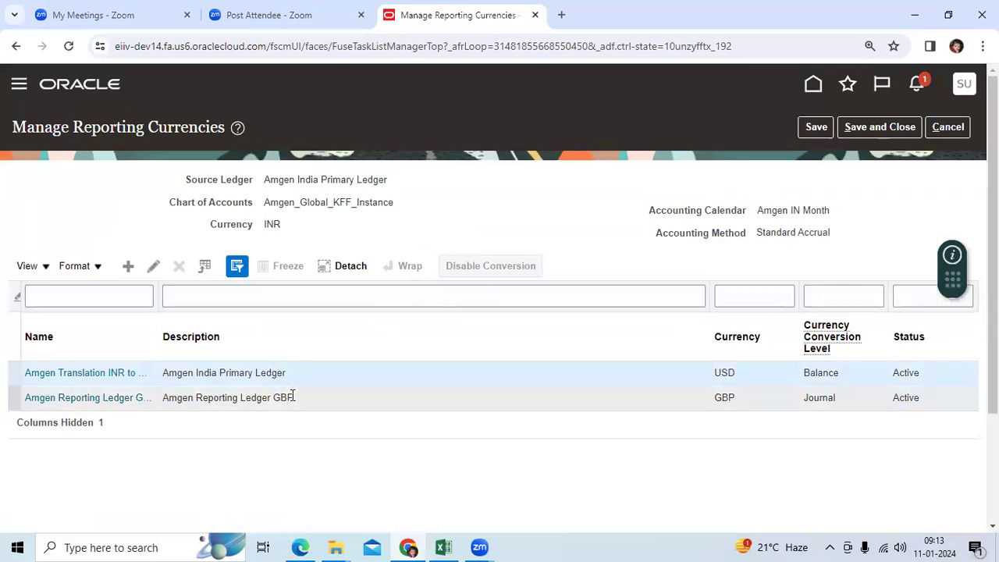
Select the Amgen Reporting Ledger GBP row, then cancel out of Manage Reporting Currencies.
left_click(308, 397)
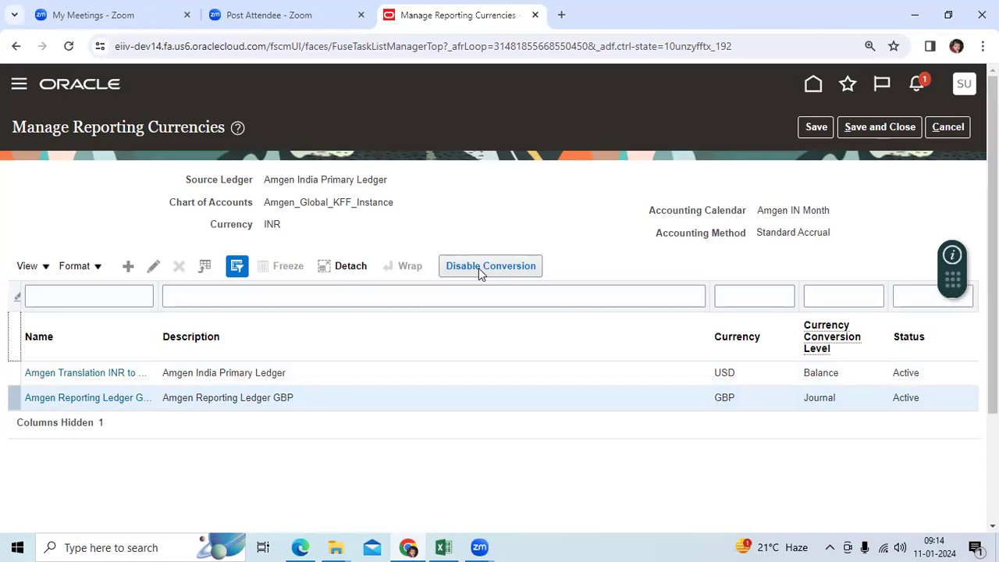
left_click(954, 132)
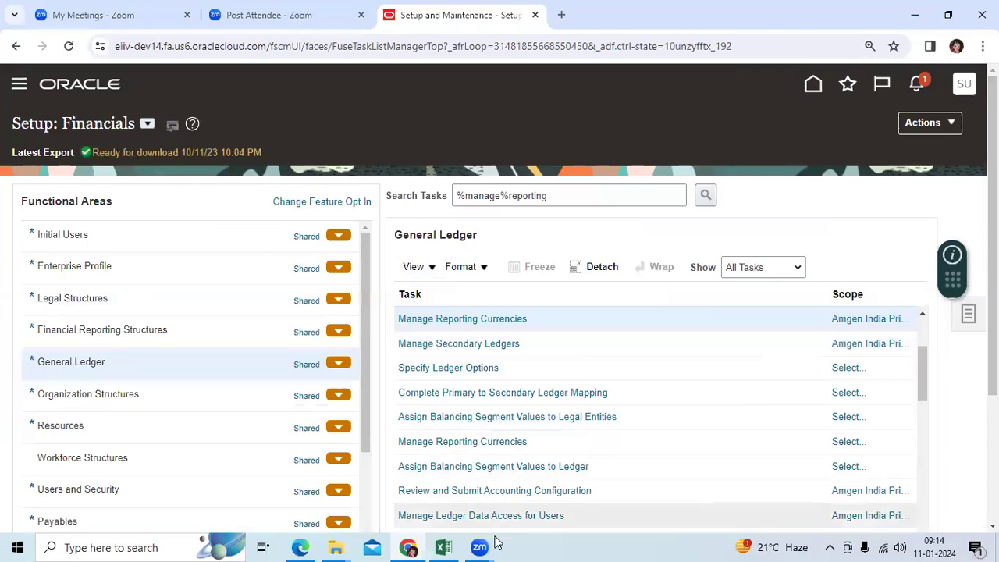
Search setup tasks for manage%s and open Manage Secondary Ledgers for 06Testing PL.
left_click(451, 547)
key("alt+Tab")
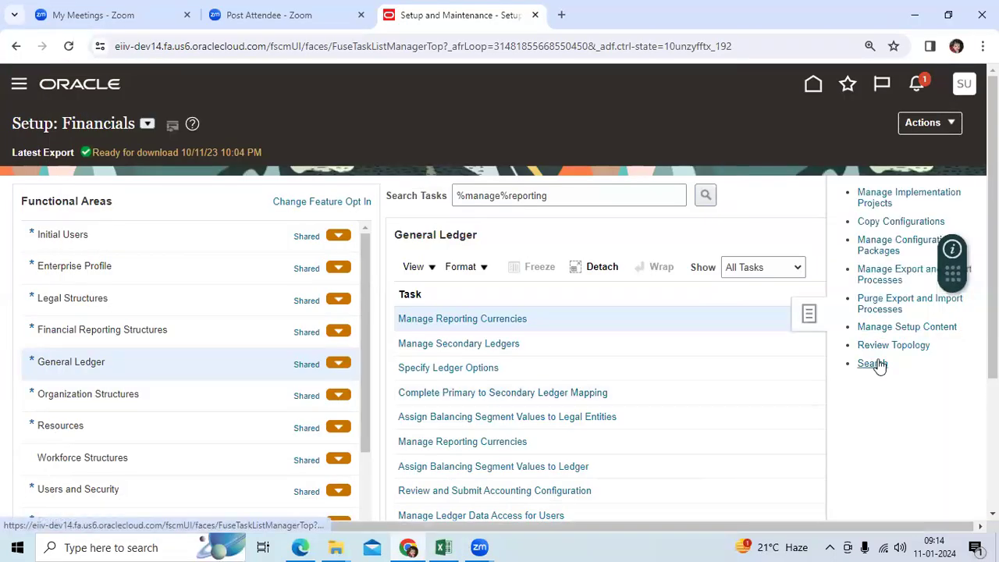
left_click(874, 365)
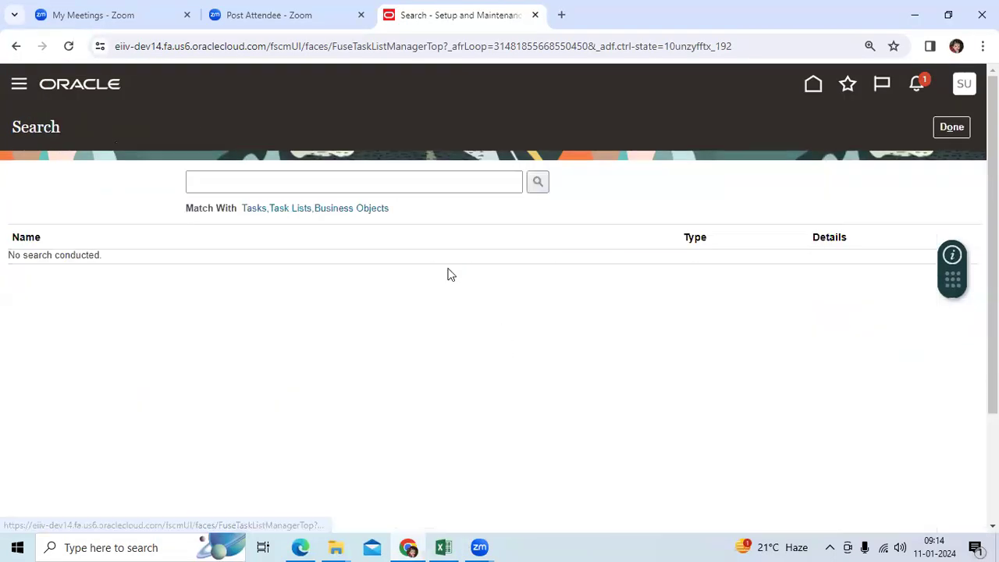
left_click(326, 180)
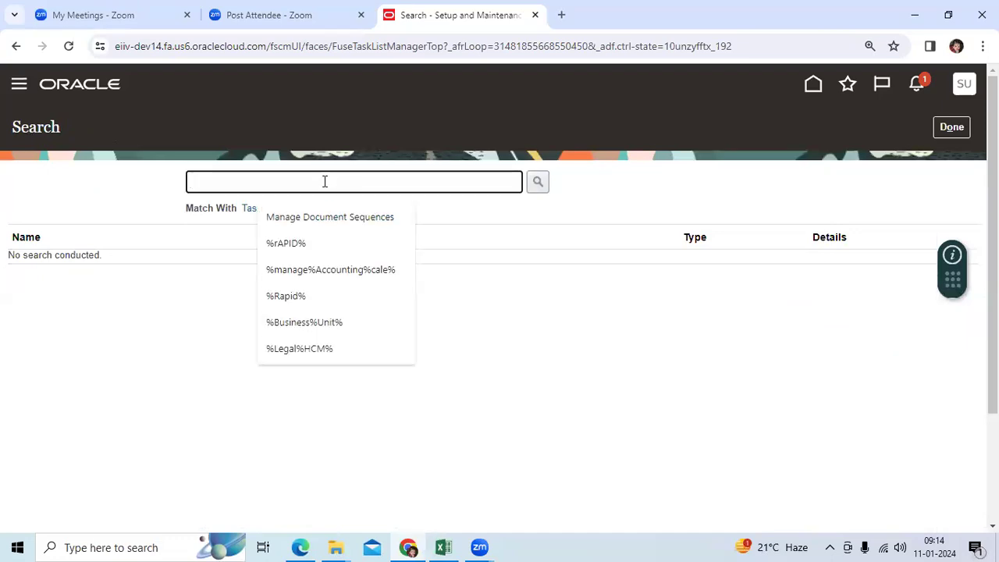
type("manage%second%")
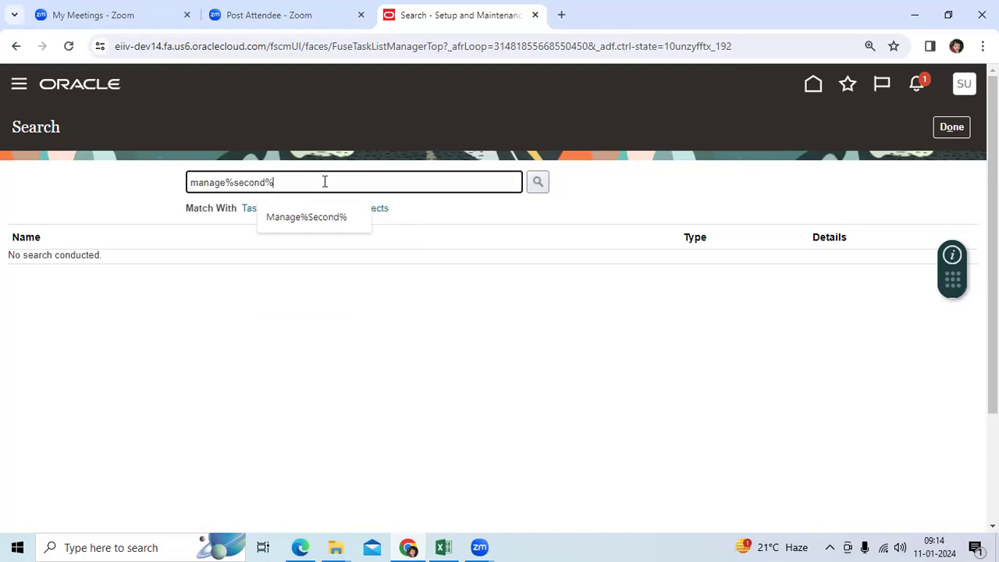
left_click(536, 186)
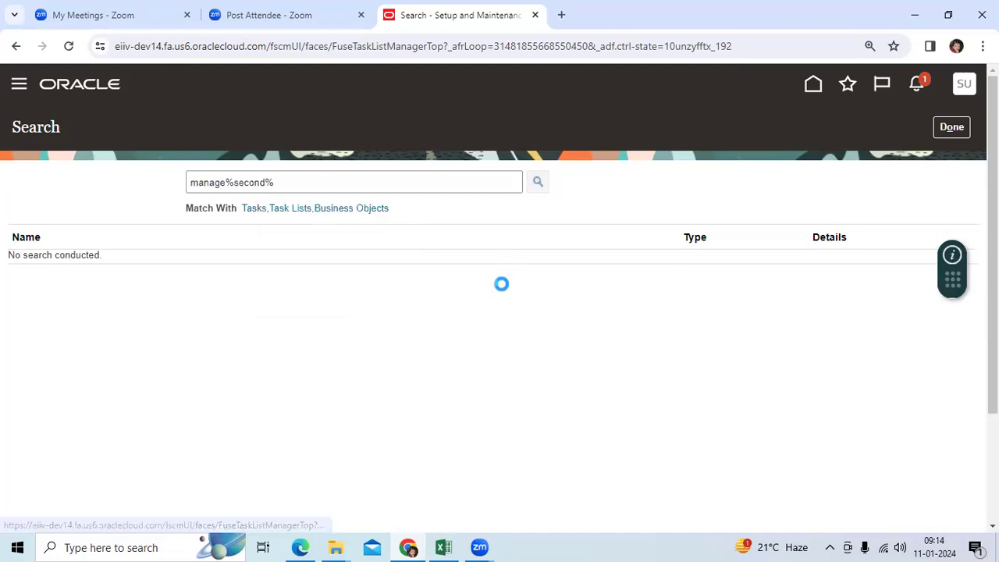
left_click(121, 263)
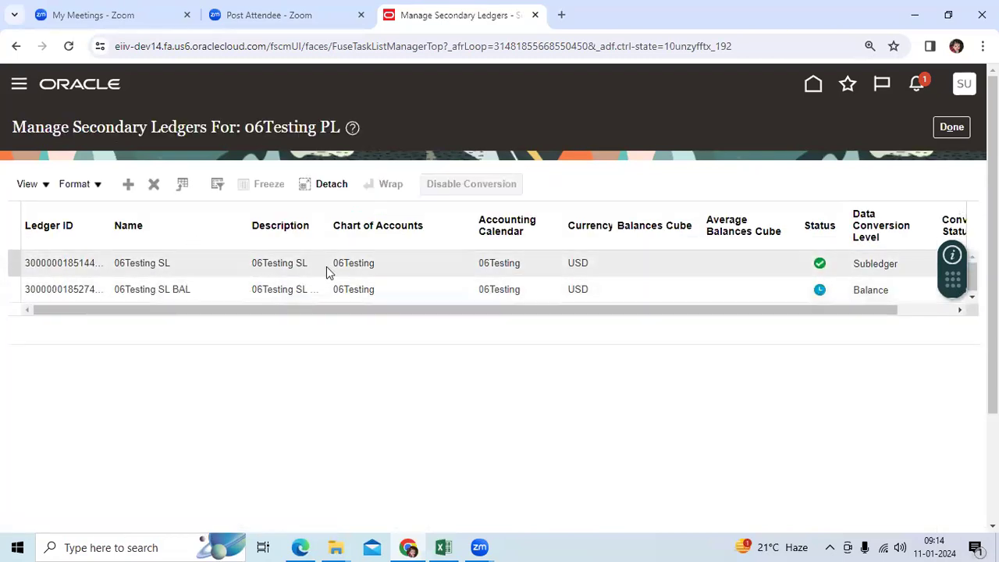
Select the 06Testing SL BAL secondary ledger and attempt Disable Conversion on it.
left_click(495, 263)
left_click(484, 284)
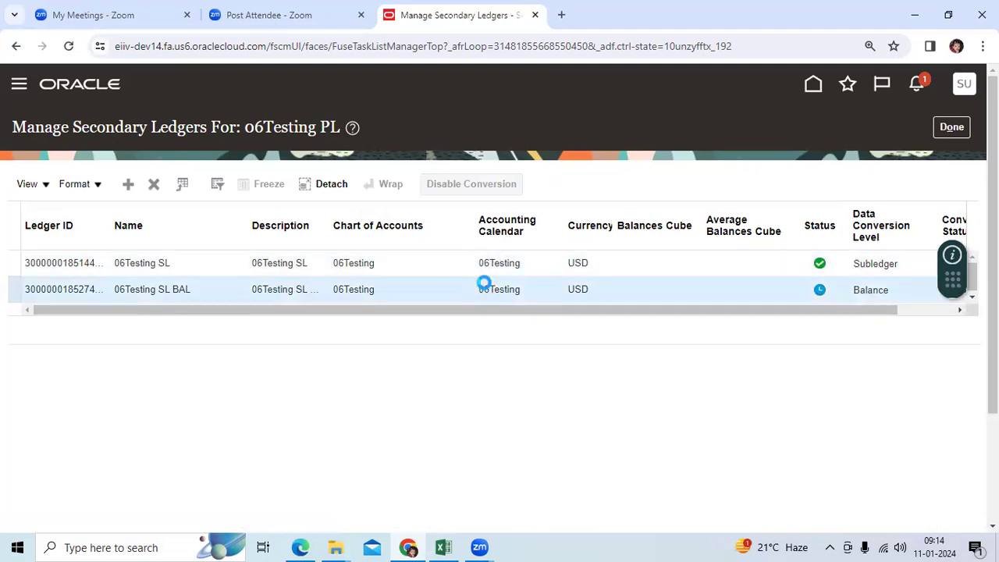
left_click(461, 190)
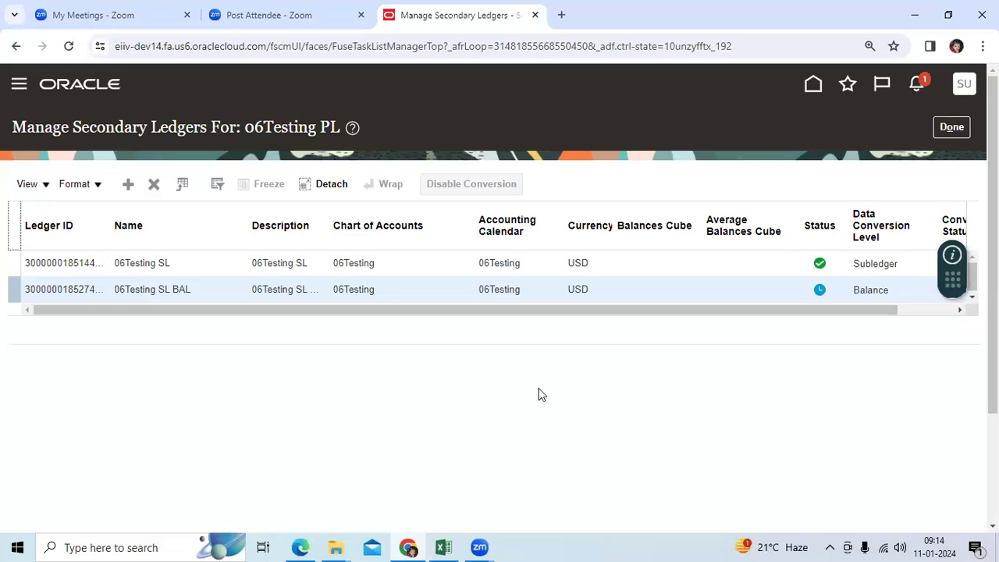
Leave Manage Secondary Ledgers with Done and select the manage%second% search term.
left_click(962, 134)
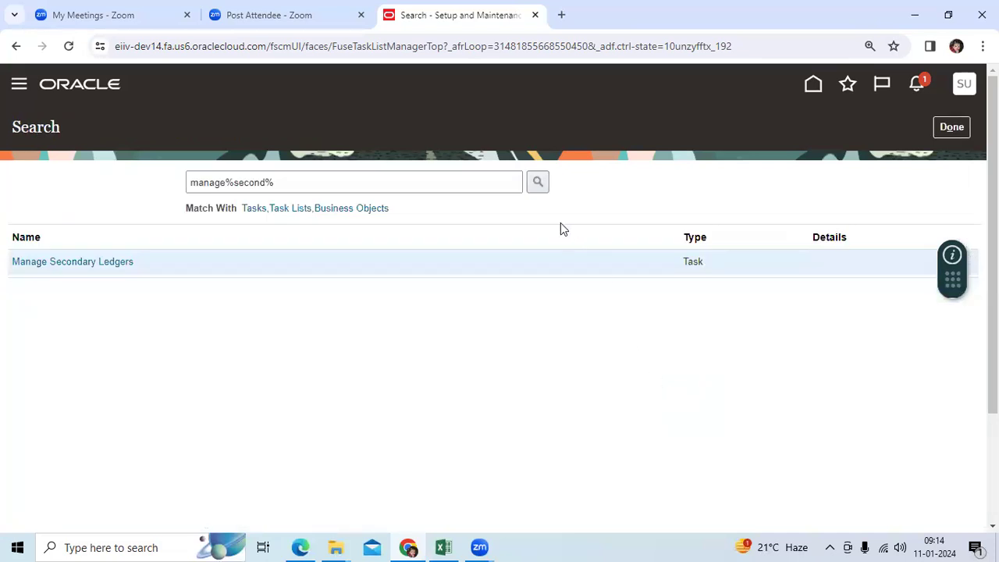
left_click_drag(348, 183, 174, 183)
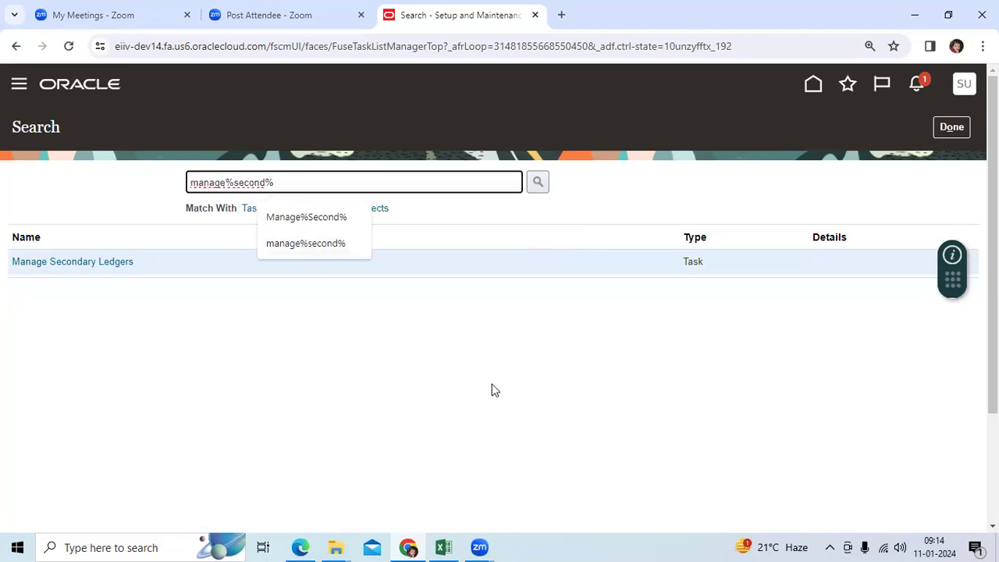
left_click(519, 355)
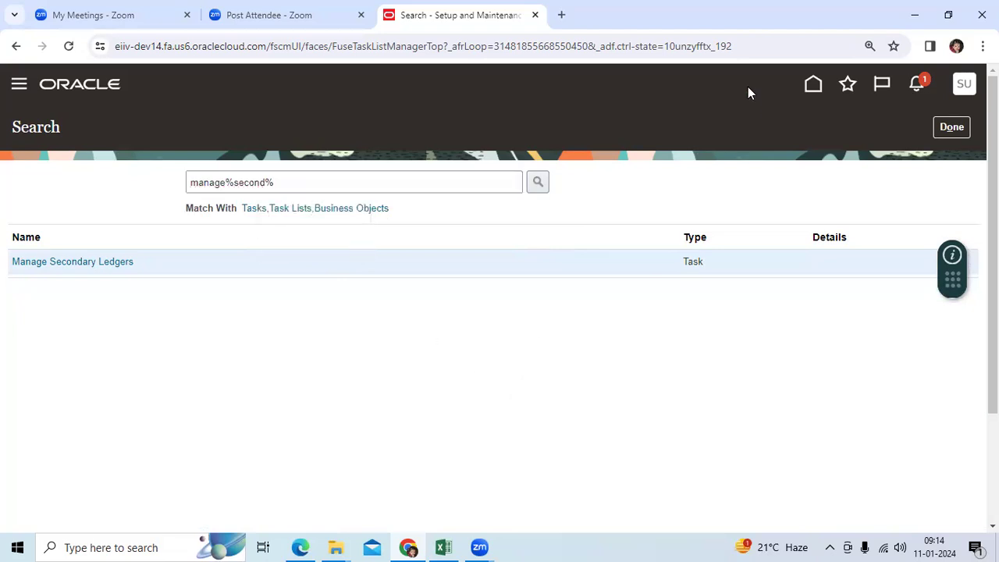